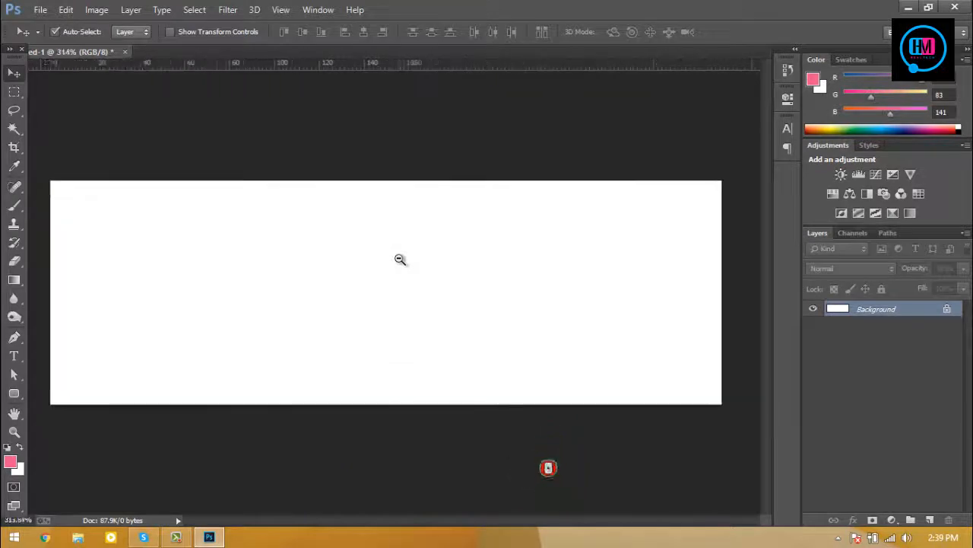
Step: Draw a pink rectangle of 148 × 125 px with square corners covering the canvas's left part and extending past its edges
{"action": "scroll", "coordinate": [400, 259], "scroll_direction": "down", "scroll_amount": 1}
{"action": "left_click", "coordinate": [13, 393]}
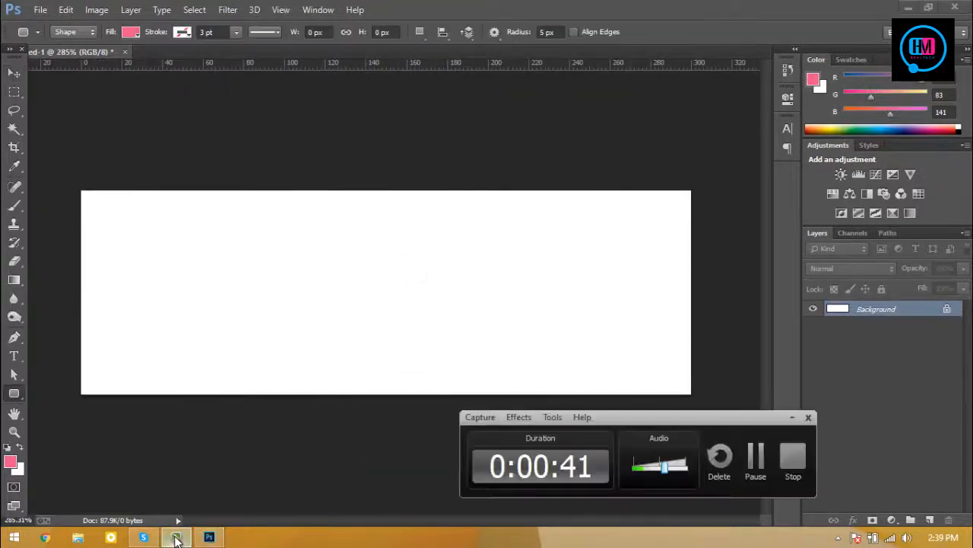
{"action": "left_click", "coordinate": [14, 393]}
{"action": "left_click", "coordinate": [80, 390]}
{"action": "left_click_drag", "start_coordinate": [59, 169], "coordinate": [363, 423]}
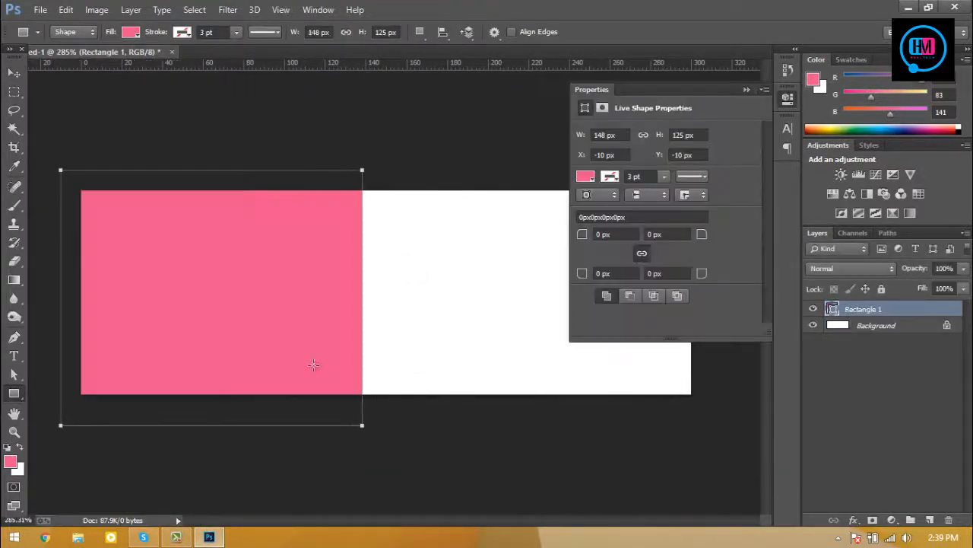
Step: Transform the rectangle: stretch its height to about 141%, rotate it to about -58° and narrow its width to about 58%
{"action": "key", "text": "v"}
{"action": "key", "text": "ctrl+t"}
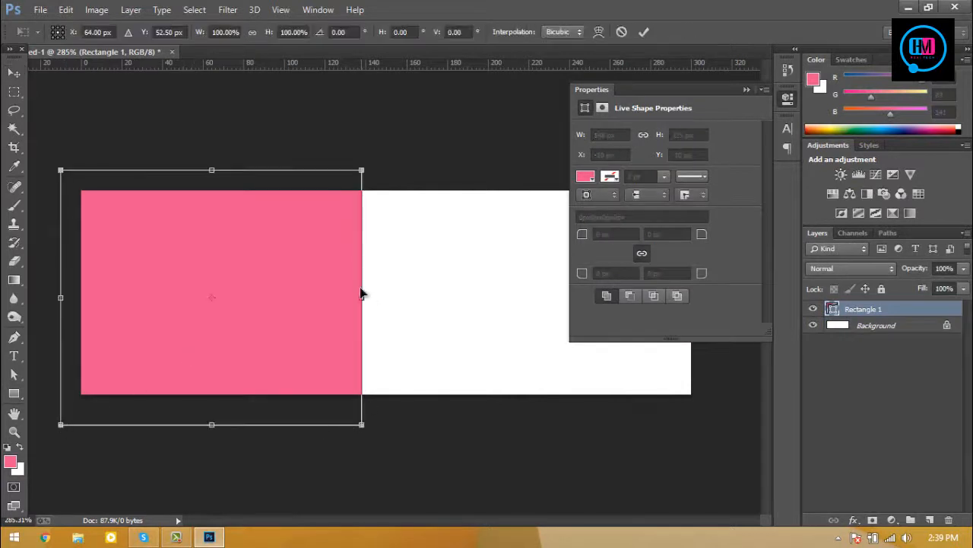
{"action": "left_click_drag", "start_coordinate": [210, 426], "coordinate": [210, 530]}
{"action": "left_click_drag", "start_coordinate": [366, 159], "coordinate": [95, 76]}
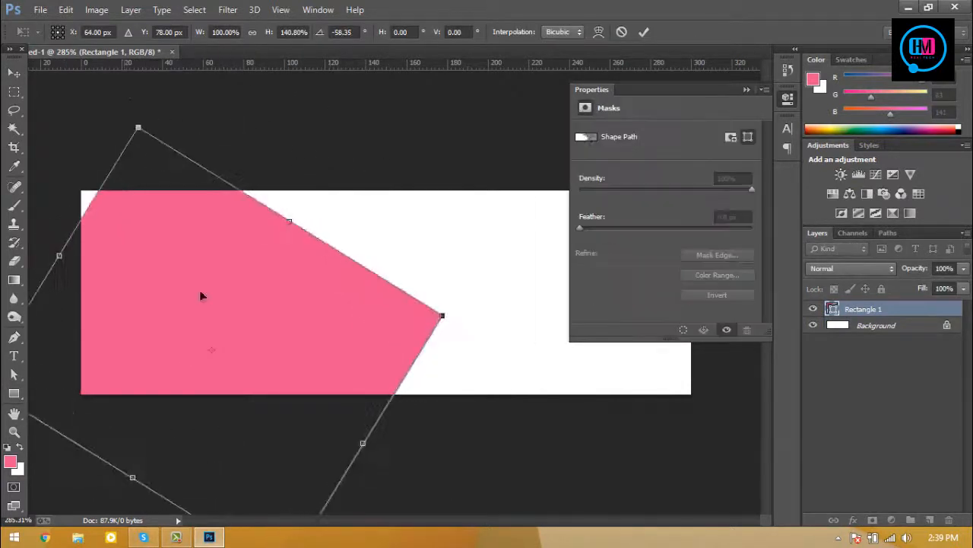
{"action": "left_click_drag", "start_coordinate": [200, 291], "coordinate": [180, 225]}
{"action": "left_click_drag", "start_coordinate": [220, 363], "coordinate": [248, 331]}
{"action": "left_click_drag", "start_coordinate": [301, 123], "coordinate": [233, 247]}
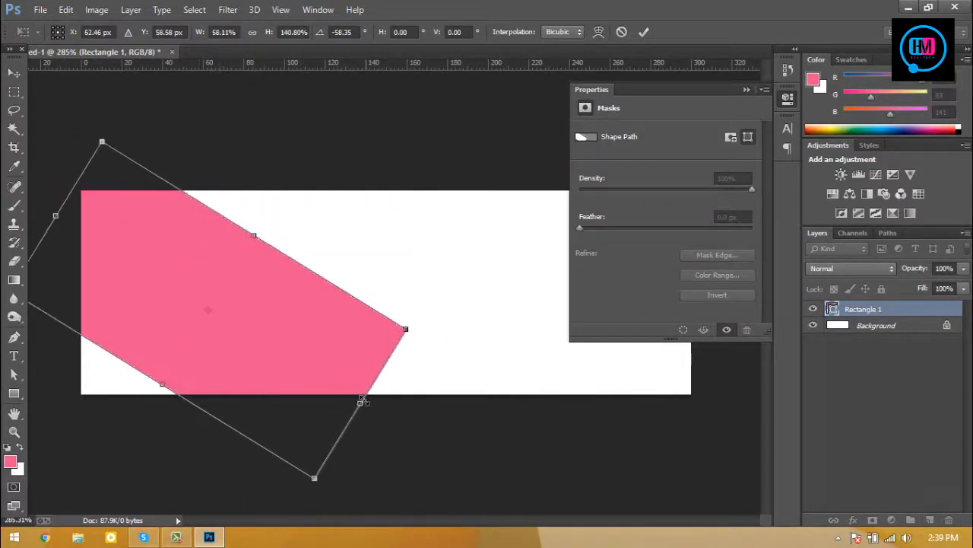
Step: Lengthen the tilted rectangle to about 187%, rotate it to about -51°, narrow it to about 49% and apply the transform
{"action": "left_click_drag", "start_coordinate": [362, 402], "coordinate": [459, 463]}
{"action": "left_click_drag", "start_coordinate": [329, 380], "coordinate": [251, 361]}
{"action": "left_click_drag", "start_coordinate": [472, 374], "coordinate": [464, 403]}
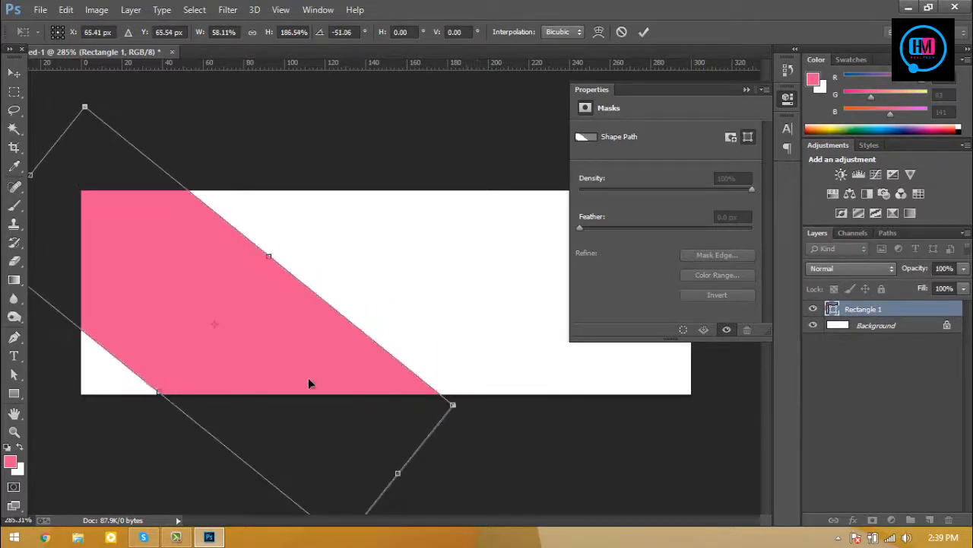
{"action": "left_click_drag", "start_coordinate": [308, 382], "coordinate": [280, 381]}
{"action": "left_click_drag", "start_coordinate": [261, 260], "coordinate": [230, 281]}
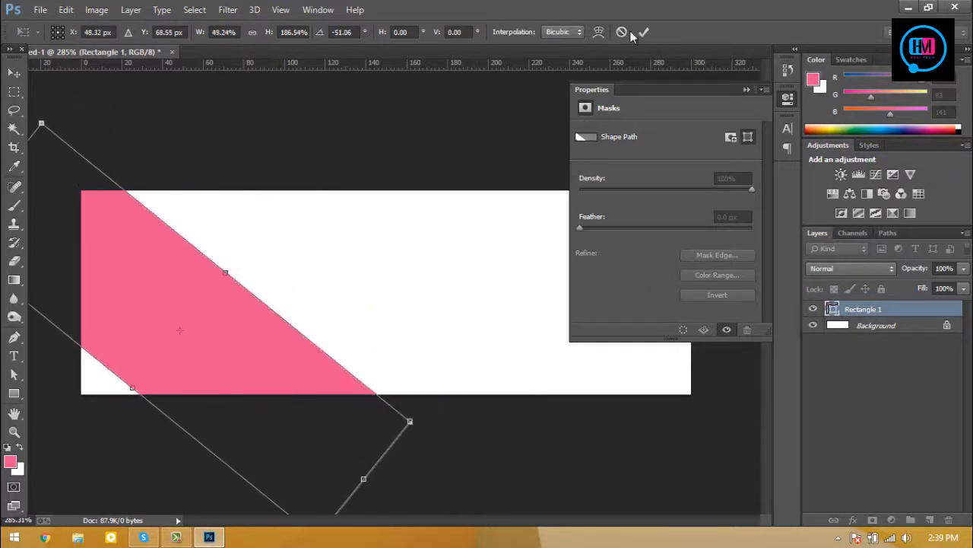
{"action": "left_click", "coordinate": [644, 31]}
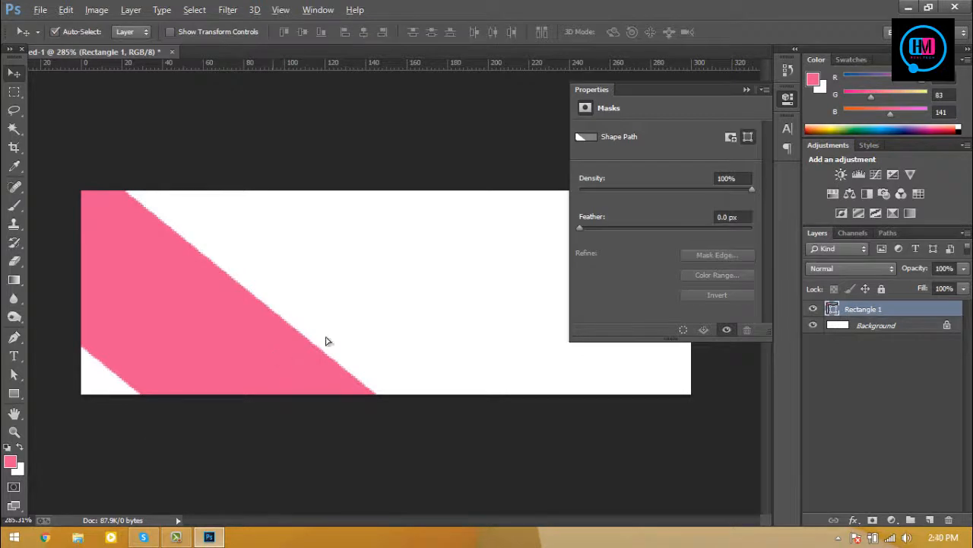
Step: Duplicate the diagonal stripe and place the copy parallel on the right of the original with a thin gap
{"action": "left_click_drag", "start_coordinate": [325, 341], "coordinate": [533, 198]}
{"action": "key", "text": "ctrl+t"}
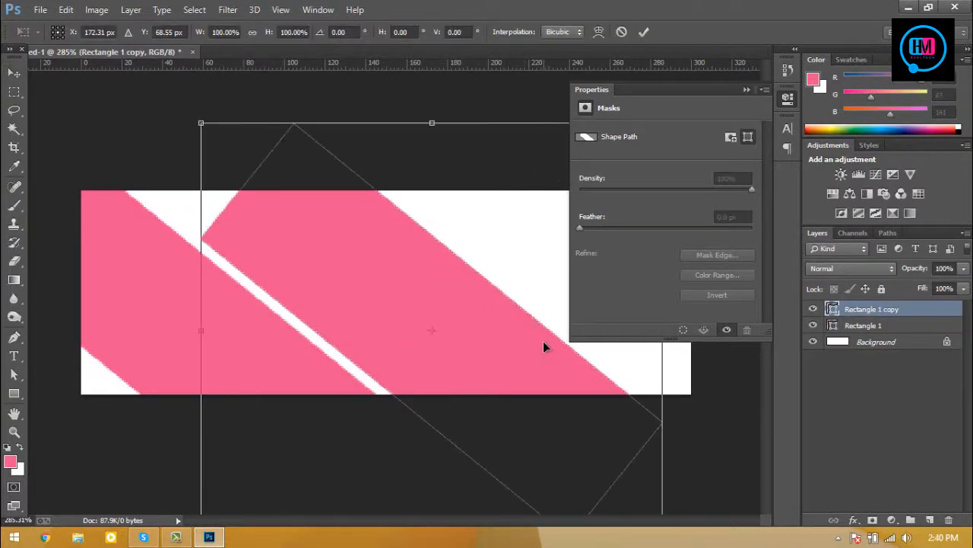
{"action": "key", "text": "ctrl+minus"}
{"action": "key", "text": "Return"}
{"action": "key", "text": "ctrl+plus"}
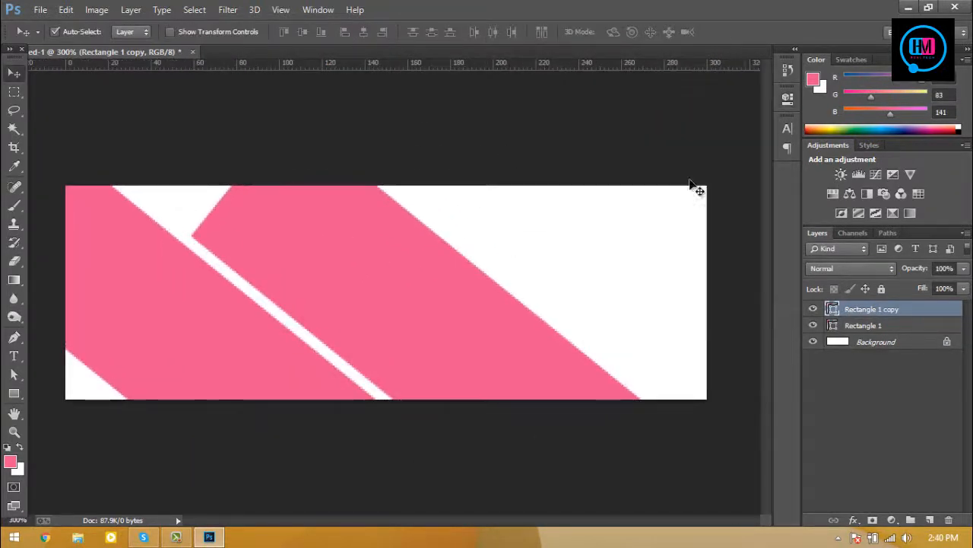
Step: Shrink the copied stripe to about 88% width and 92% height, and rotate it nearly upright
{"action": "mouse_move", "coordinate": [417, 295]}
{"action": "left_mouse_down"}
{"action": "mouse_move", "coordinate": [406, 282]}
{"action": "mouse_move", "coordinate": [414, 278]}
{"action": "left_mouse_up"}
{"action": "key", "text": "ctrl+t"}
{"action": "left_click_drag", "start_coordinate": [621, 277], "coordinate": [500, 315]}
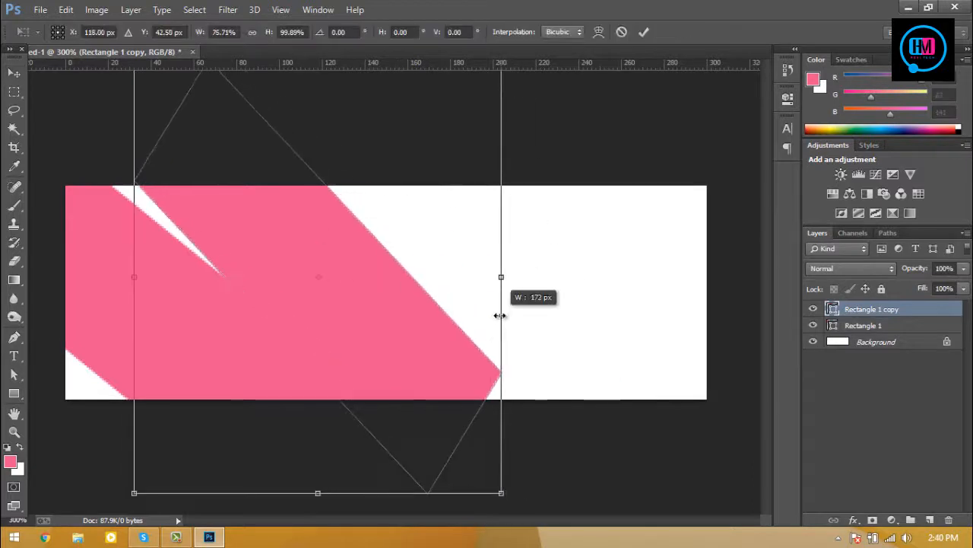
{"action": "key", "text": "ctrl+z"}
{"action": "key", "text": "ctrl+minus"}
{"action": "left_click_drag", "start_coordinate": [541, 135], "coordinate": [505, 158]}
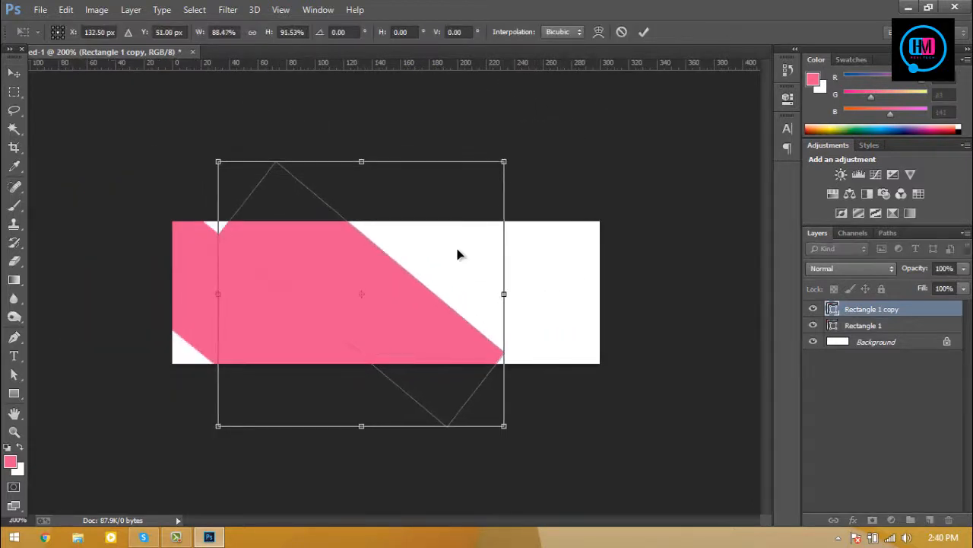
{"action": "left_click_drag", "start_coordinate": [457, 246], "coordinate": [514, 205]}
{"action": "left_click_drag", "start_coordinate": [581, 105], "coordinate": [671, 257]}
{"action": "key", "text": "Escape"}
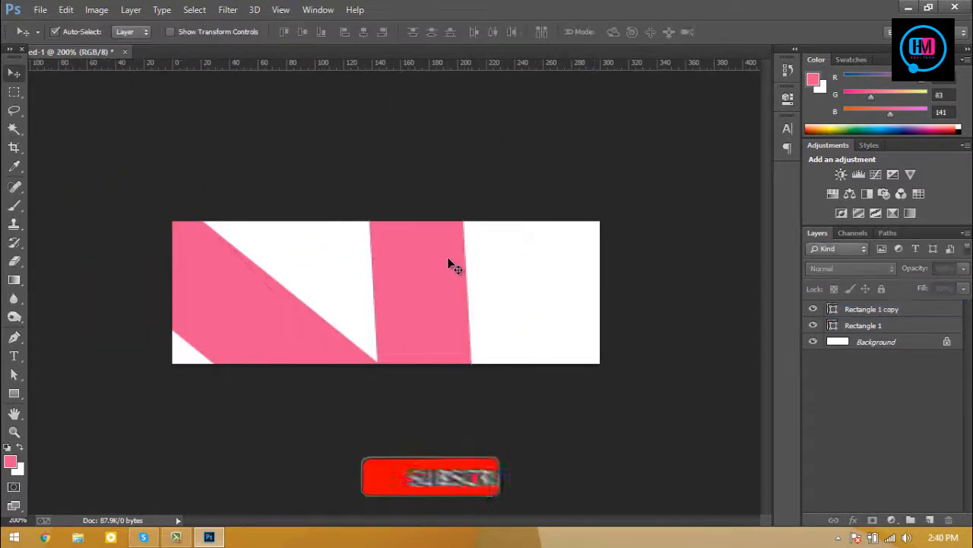
Step: Move the upright stripe toward the canvas's right part and narrow it to about 46% width
{"action": "left_click_drag", "start_coordinate": [449, 263], "coordinate": [516, 310]}
{"action": "key", "text": "ctrl+t"}
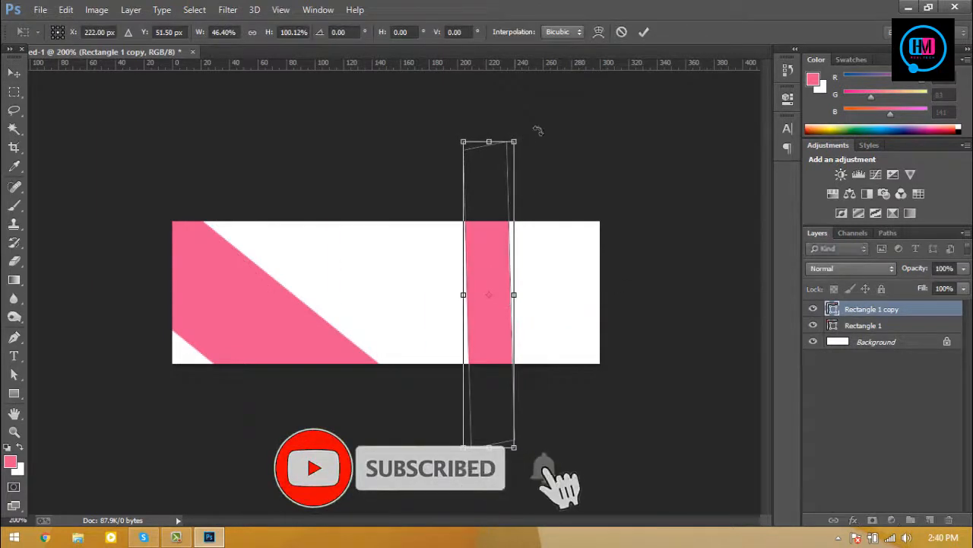
{"action": "key", "text": "Return"}
Step: Rotate the narrow stripe to about -50°, lengthen it to about 111% and place it parallel beside the first stripe
{"action": "key", "text": "ctrl+t"}
{"action": "left_click_drag", "start_coordinate": [537, 143], "coordinate": [366, 121]}
{"action": "left_click_drag", "start_coordinate": [493, 314], "coordinate": [328, 284]}
{"action": "key", "text": "ctrl+plus"}
{"action": "left_click_drag", "start_coordinate": [495, 388], "coordinate": [503, 383]}
{"action": "left_click_drag", "start_coordinate": [374, 304], "coordinate": [357, 314]}
{"action": "left_click_drag", "start_coordinate": [447, 413], "coordinate": [557, 420]}
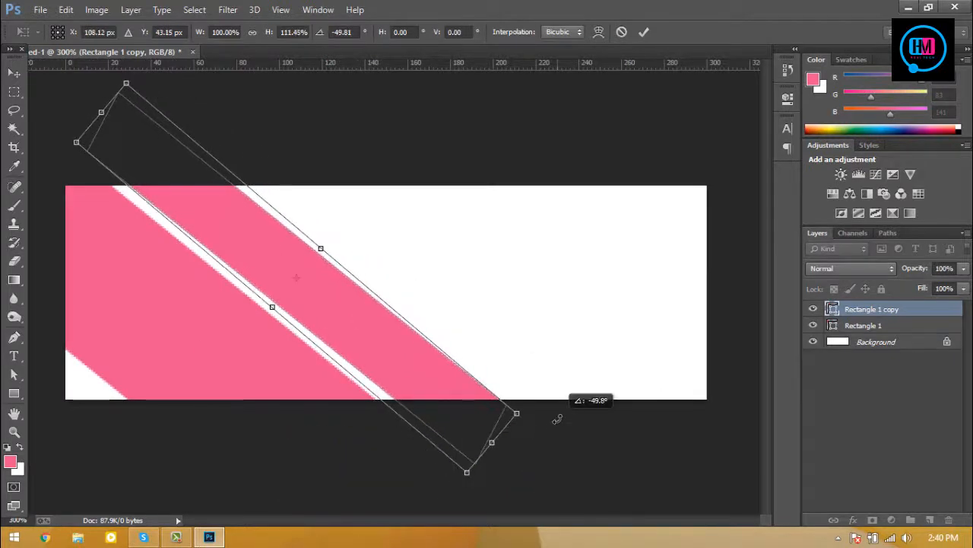
{"action": "left_click", "coordinate": [644, 32]}
Step: Duplicate the narrow diagonal stripe and place the copy parallel on its right, leaving a thin white gap
{"action": "left_click_drag", "start_coordinate": [391, 338], "coordinate": [509, 269]}
{"action": "key", "text": "ctrl+t"}
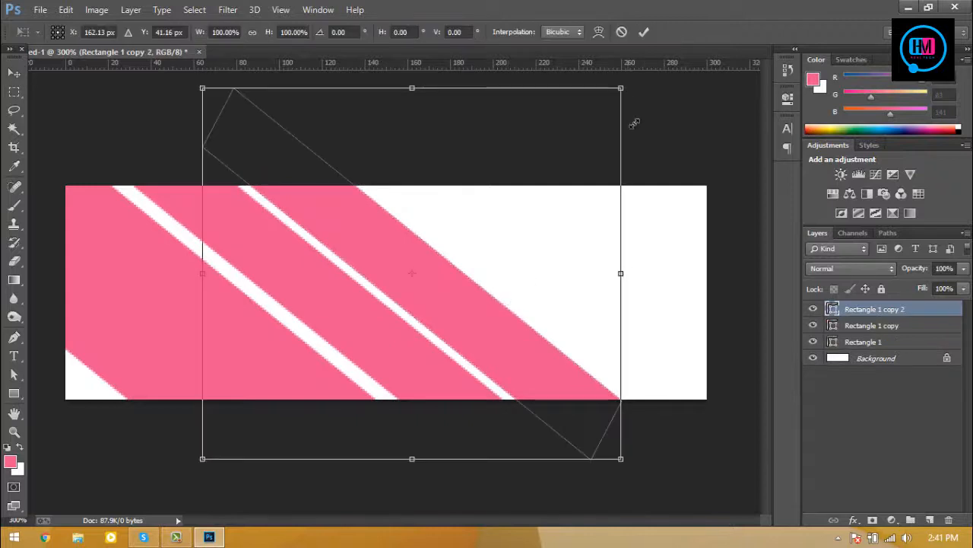
{"action": "key", "text": "Return"}
{"action": "key", "text": "ctrl+minus"}
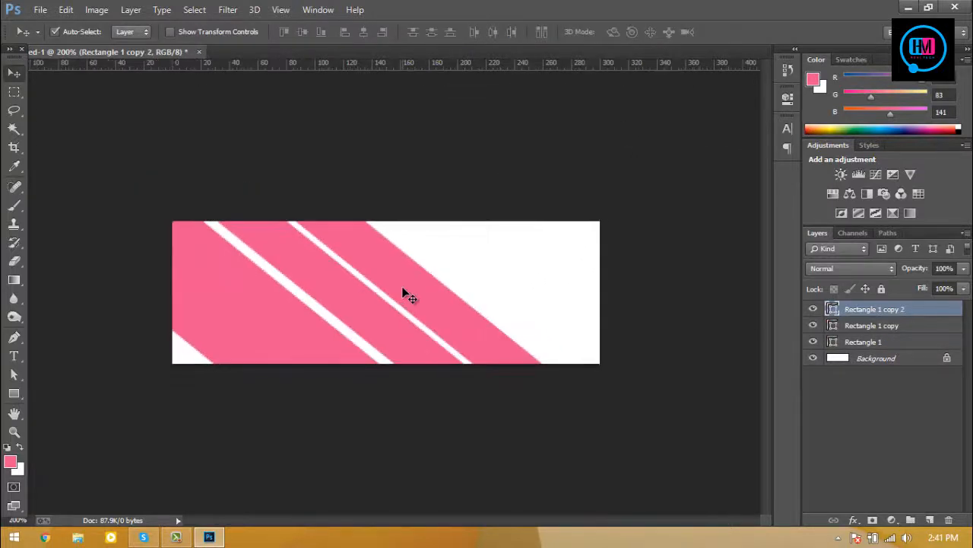
Step: Thin the third stripe by rotating it 45° upright, narrowing it and tilting it back beside the middle stripe
{"action": "key", "text": "ctrl+t"}
{"action": "left_click_drag", "start_coordinate": [593, 114], "coordinate": [677, 338]}
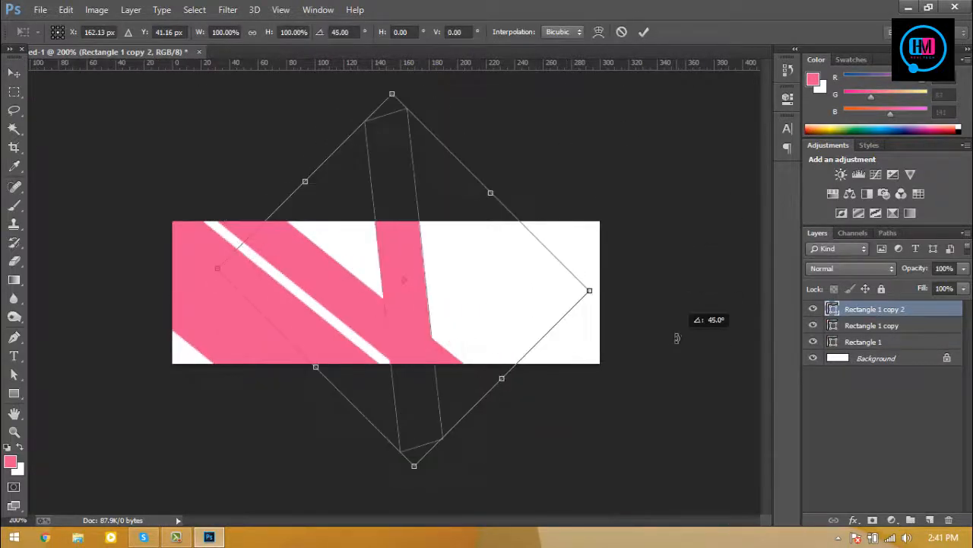
{"action": "left_click", "coordinate": [644, 36]}
{"action": "key", "text": "ctrl+t"}
{"action": "left_click_drag", "start_coordinate": [443, 281], "coordinate": [394, 292]}
{"action": "left_click_drag", "start_coordinate": [427, 459], "coordinate": [580, 406]}
{"action": "left_click", "coordinate": [644, 32]}
{"action": "key", "text": "ctrl+plus"}
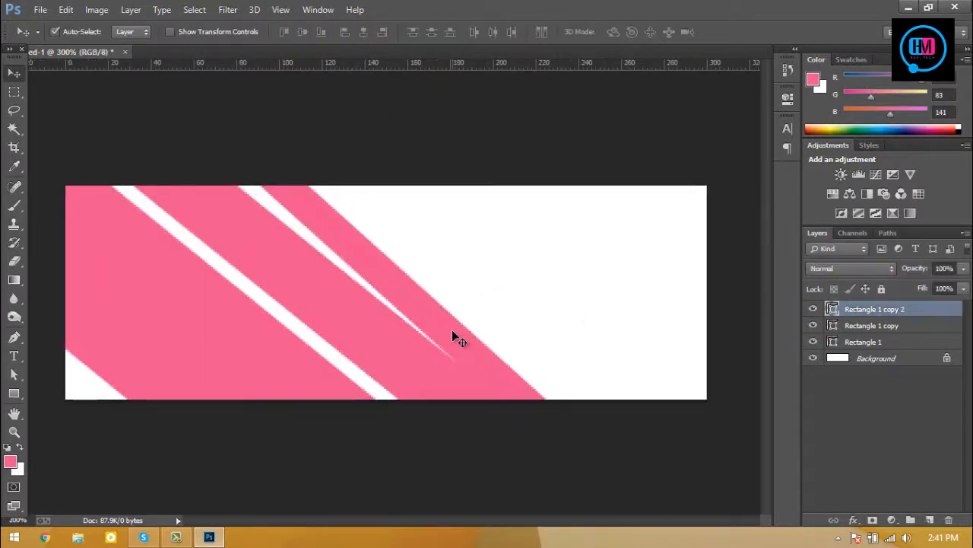
Step: Rotate the third stripe by about -2.6° so that it runs parallel to the middle stripe
{"action": "key", "text": "ctrl+t"}
{"action": "left_click_drag", "start_coordinate": [587, 459], "coordinate": [600, 457]}
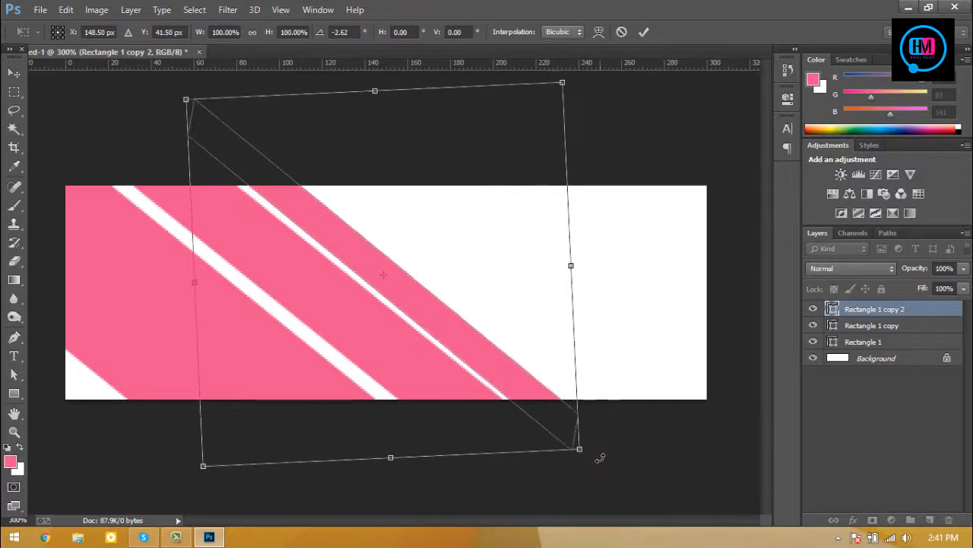
{"action": "key", "text": "Return"}
{"action": "left_click", "coordinate": [331, 319]}
{"action": "left_click", "coordinate": [536, 141]}
{"action": "key", "text": "ctrl+minus"}
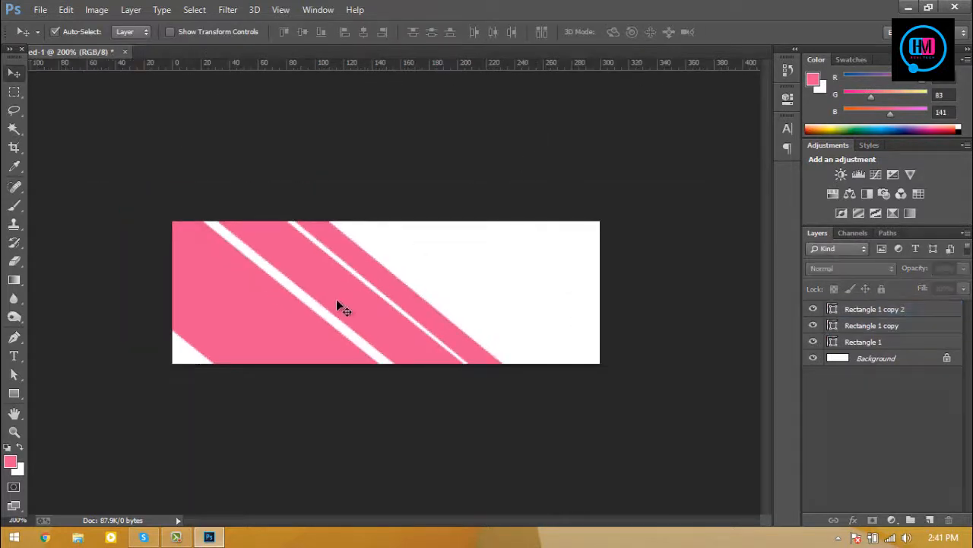
Step: Narrow the middle and outer stripes by editing their paths, and move them closer to the first stripe with thin gaps
{"action": "left_click_drag", "start_coordinate": [337, 299], "coordinate": [330, 300]}
{"action": "left_click", "coordinate": [14, 431]}
{"action": "left_click_drag", "start_coordinate": [10, 385], "coordinate": [460, 370]}
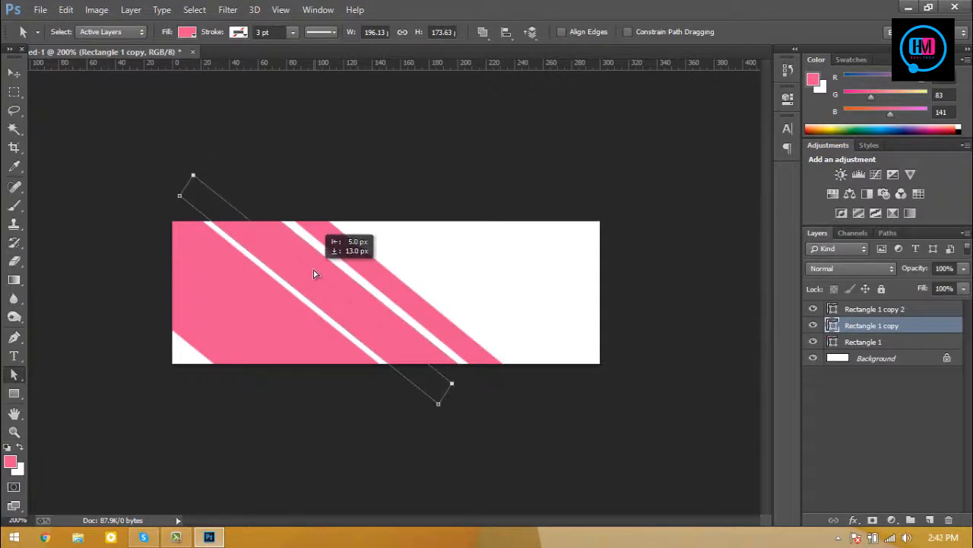
{"action": "left_click_drag", "start_coordinate": [315, 274], "coordinate": [352, 289]}
{"action": "key", "text": "v"}
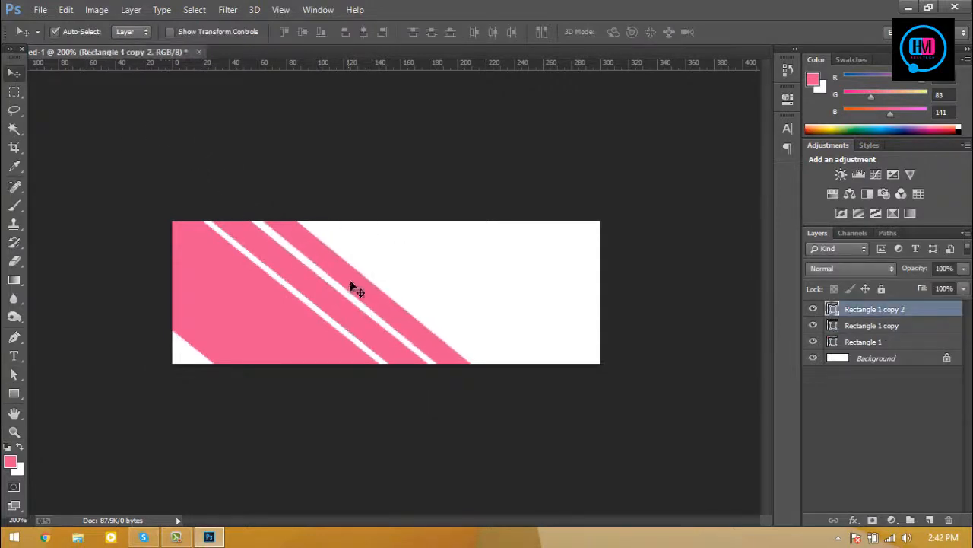
{"action": "left_click", "coordinate": [17, 375]}
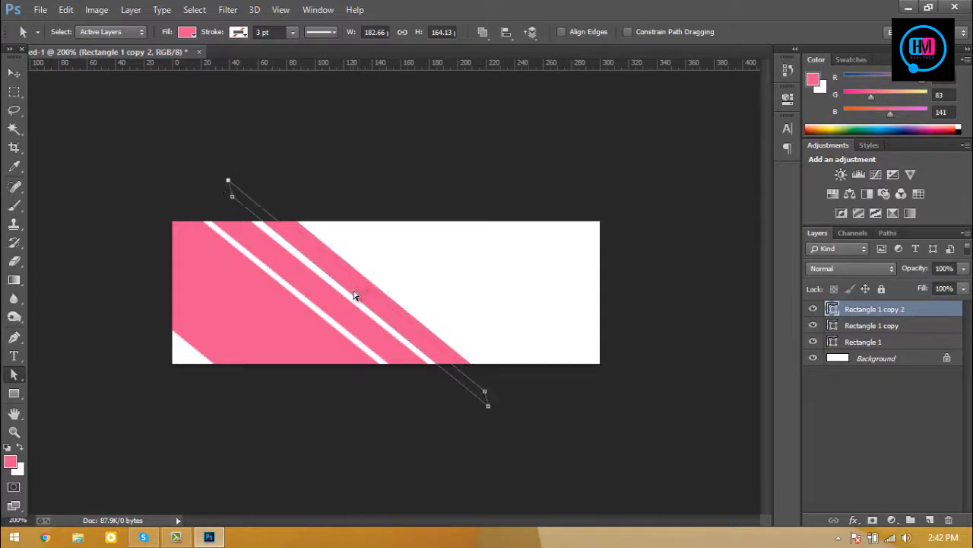
{"action": "left_click_drag", "start_coordinate": [353, 295], "coordinate": [410, 342]}
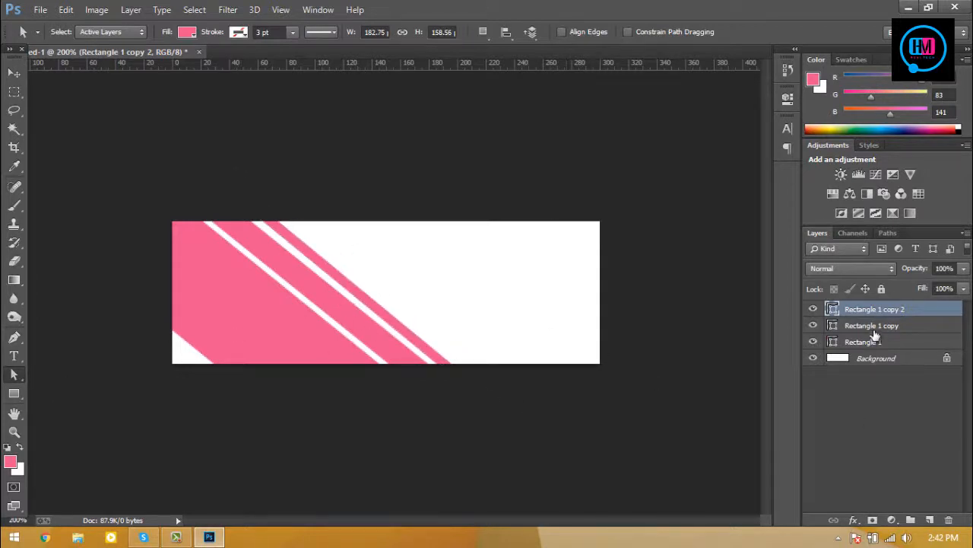
Step: Select the middle stripe's layer, Rectangle 1 copy, and switch to the Move tool
{"action": "left_click", "coordinate": [875, 327]}
{"action": "left_click", "coordinate": [11, 73]}
{"action": "left_click", "coordinate": [266, 298]}
{"action": "left_click", "coordinate": [325, 295]}
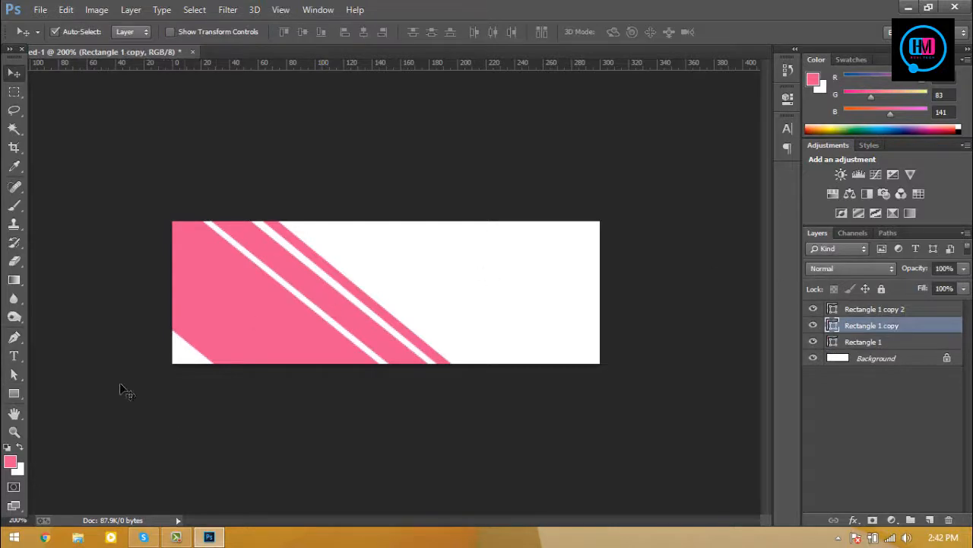
{"action": "left_click", "coordinate": [14, 280]}
{"action": "double_click", "coordinate": [834, 328]}
{"action": "key", "text": "Escape"}
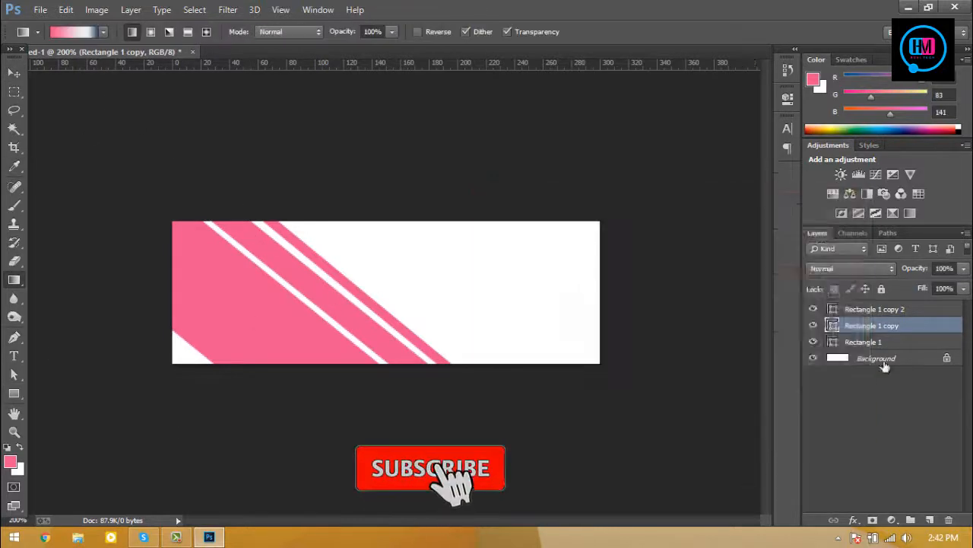
Step: Add a Gradient Overlay layer style to the middle stripe and open its gradient for editing
{"action": "right_click", "coordinate": [874, 327]}
{"action": "left_click", "coordinate": [633, 88]}
{"action": "left_click", "coordinate": [444, 279]}
{"action": "left_click", "coordinate": [616, 174]}
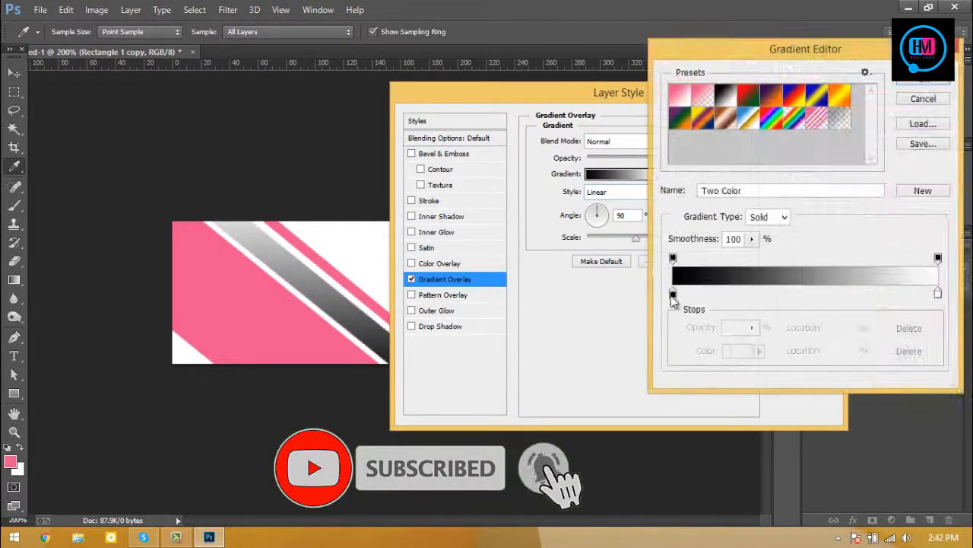
Step: Try a yellow-orange colour for the gradient's starting stop with a white end stop
{"action": "double_click", "coordinate": [676, 303]}
{"action": "left_click", "coordinate": [610, 277]}
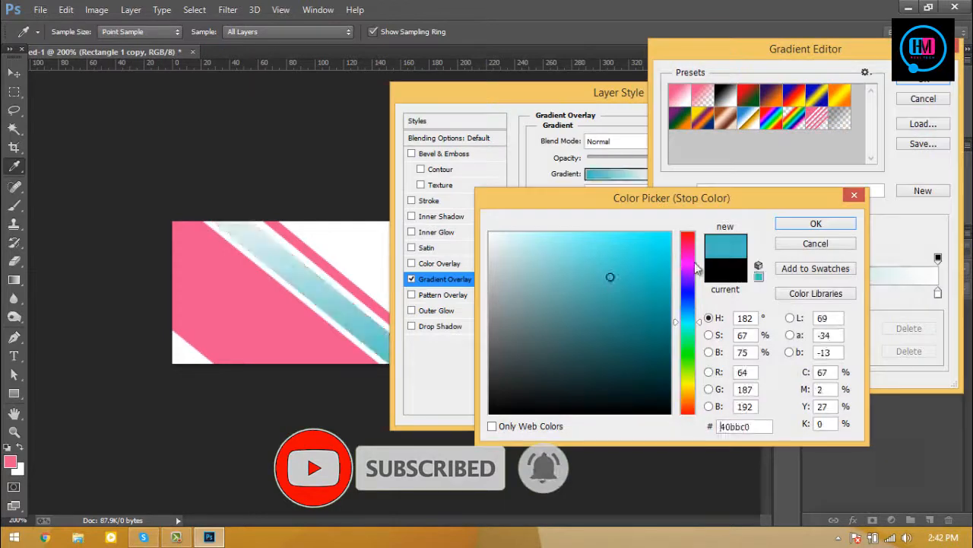
{"action": "left_click", "coordinate": [689, 392]}
{"action": "left_click", "coordinate": [816, 224]}
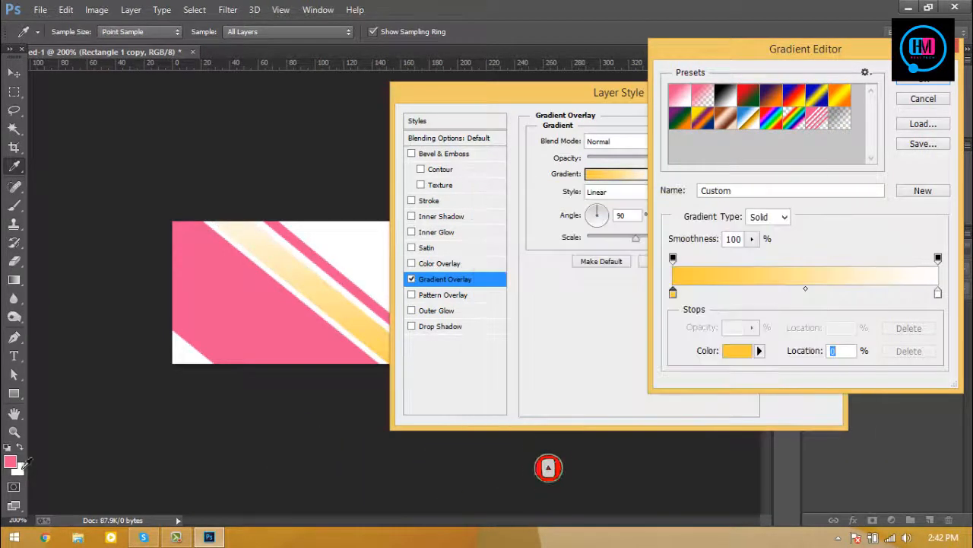
{"action": "double_click", "coordinate": [938, 294]}
{"action": "left_click", "coordinate": [808, 244]}
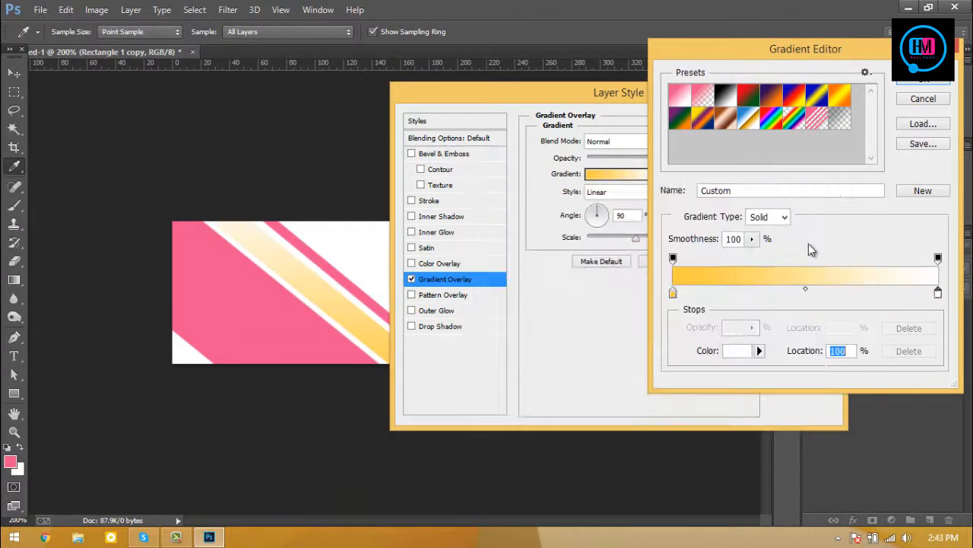
Step: Use the Orange, Yellow, Orange preset, reduce it to a yellow-to-orange gradient and apply the overlay to the middle stripe
{"action": "left_click", "coordinate": [840, 94]}
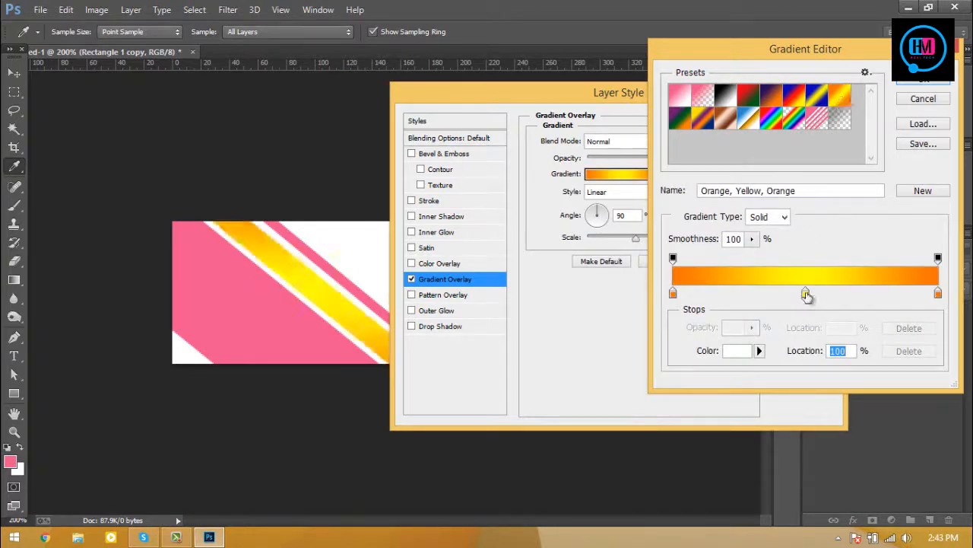
{"action": "left_click_drag", "start_coordinate": [675, 294], "coordinate": [680, 335]}
{"action": "left_click_drag", "start_coordinate": [805, 293], "coordinate": [632, 308]}
{"action": "left_click", "coordinate": [928, 80]}
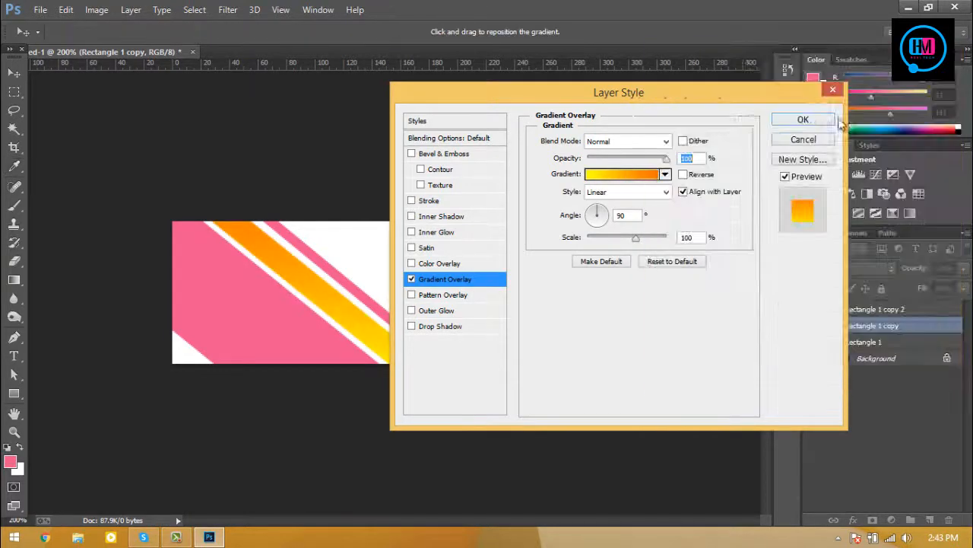
{"action": "left_click", "coordinate": [811, 119]}
{"action": "left_click", "coordinate": [205, 199]}
{"action": "left_click", "coordinate": [491, 214]}
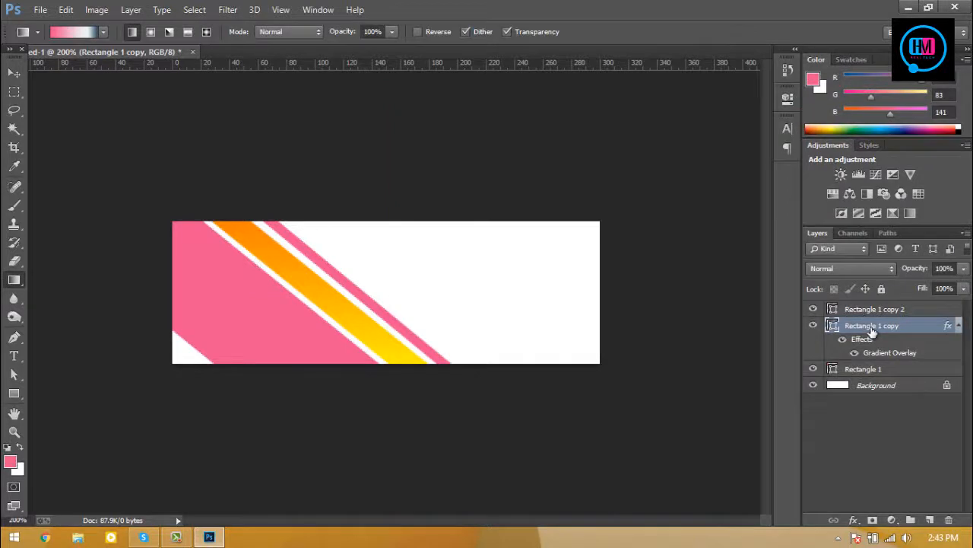
Step: Set the angle of the middle stripe's gradient overlay to 45 degrees
{"action": "left_click", "coordinate": [874, 309]}
{"action": "left_click", "coordinate": [960, 324]}
{"action": "double_click", "coordinate": [886, 352]}
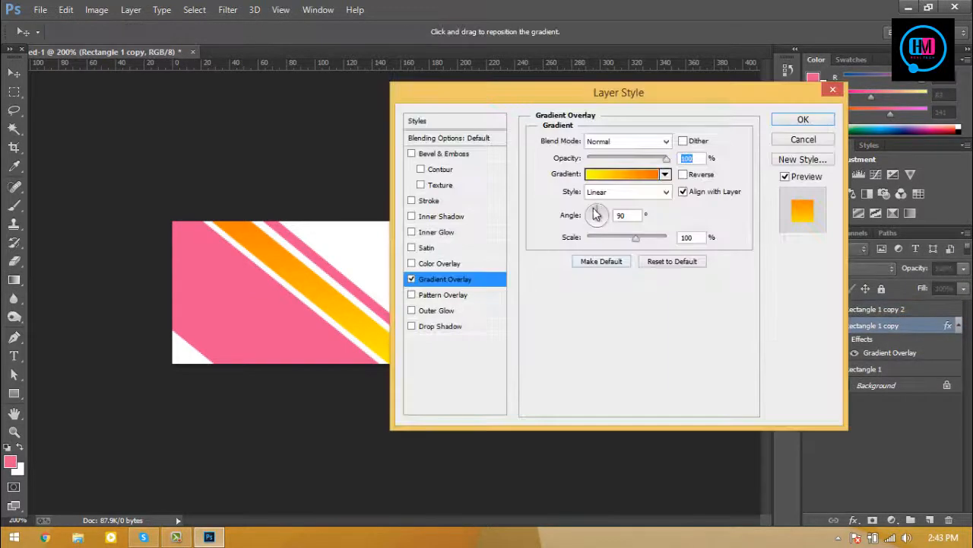
{"action": "left_click_drag", "start_coordinate": [602, 217], "coordinate": [612, 224]}
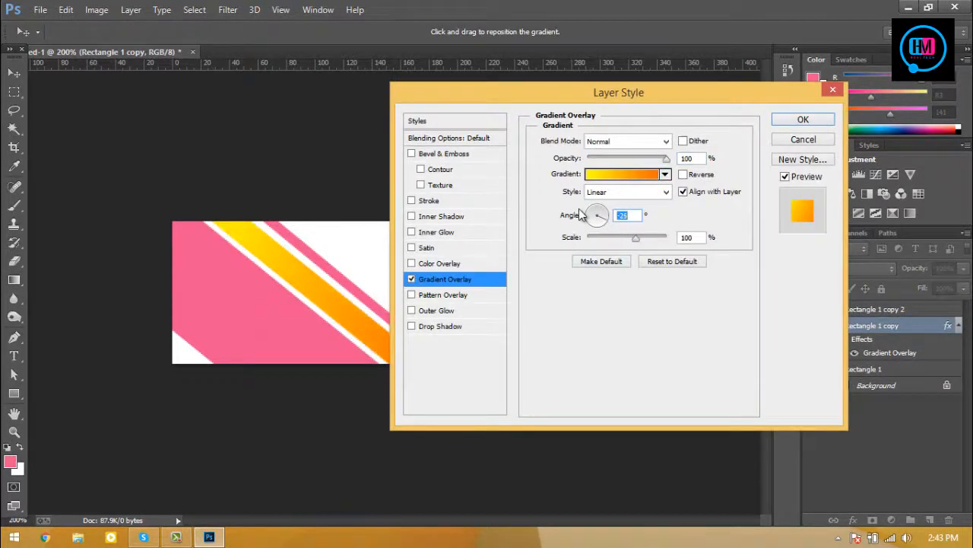
{"action": "type", "text": "45"}
{"action": "key", "text": "Return"}
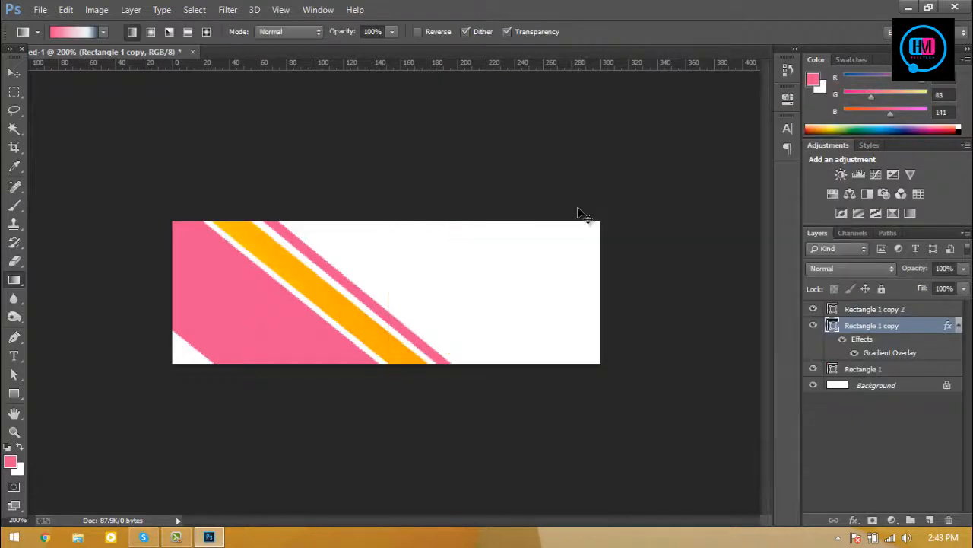
Step: Rasterize the layer style of the middle stripe's layer, Rectangle 1 copy
{"action": "key", "text": "ctrl+z"}
{"action": "key", "text": "ctrl+z"}
{"action": "key", "text": "v"}
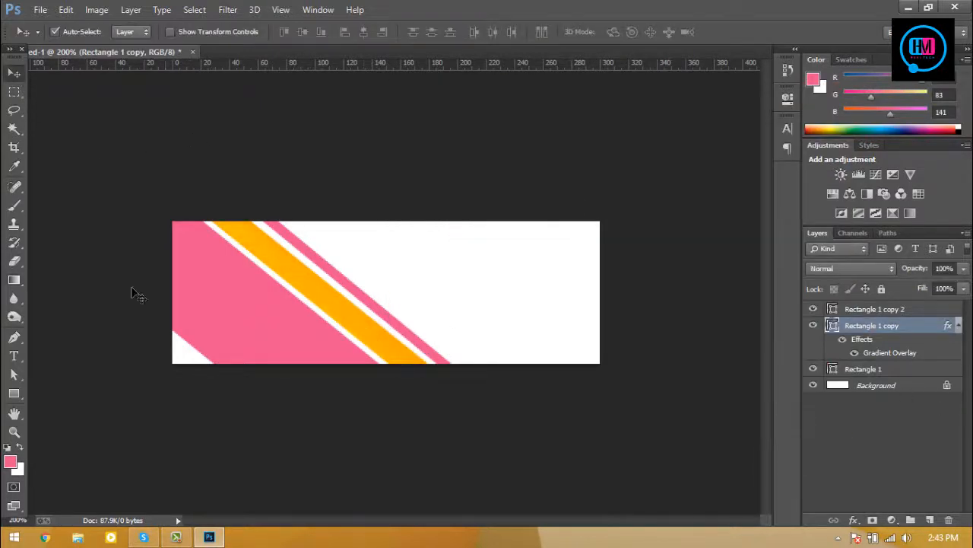
{"action": "right_click", "coordinate": [892, 330]}
{"action": "left_click", "coordinate": [680, 216]}
{"action": "left_click", "coordinate": [867, 341]}
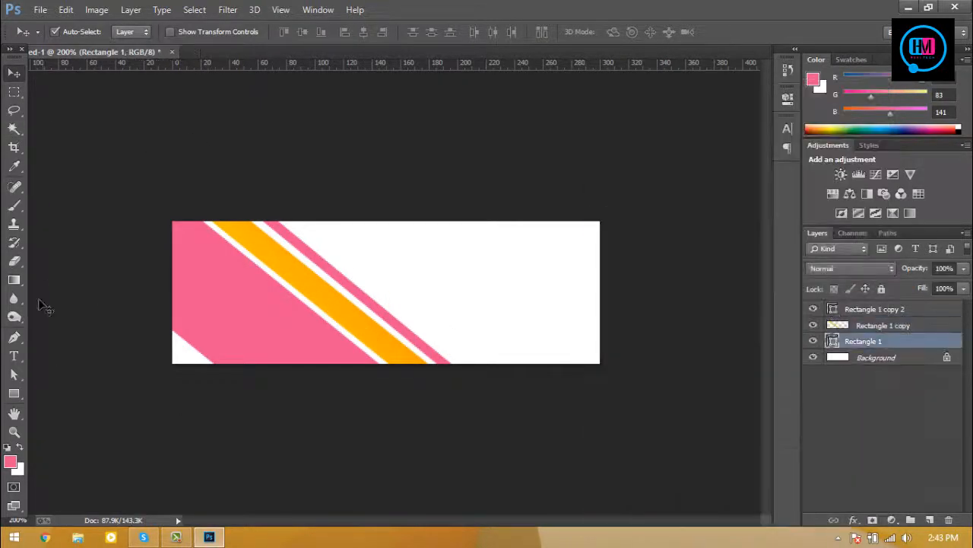
Step: Try a pink-white-blue gradient drawn diagonally across the middle stripe's layer, Rectangle 1 copy, and undo it
{"action": "key", "text": "g"}
{"action": "left_click", "coordinate": [76, 31]}
{"action": "left_click", "coordinate": [921, 98]}
{"action": "left_click", "coordinate": [882, 325]}
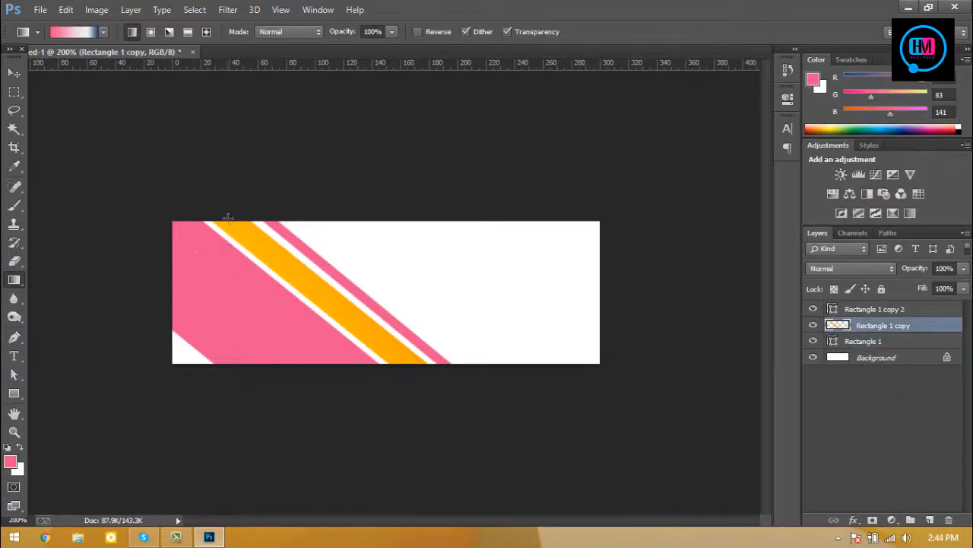
{"action": "left_click", "coordinate": [865, 311]}
{"action": "left_click", "coordinate": [875, 326]}
{"action": "left_click_drag", "start_coordinate": [238, 228], "coordinate": [395, 361]}
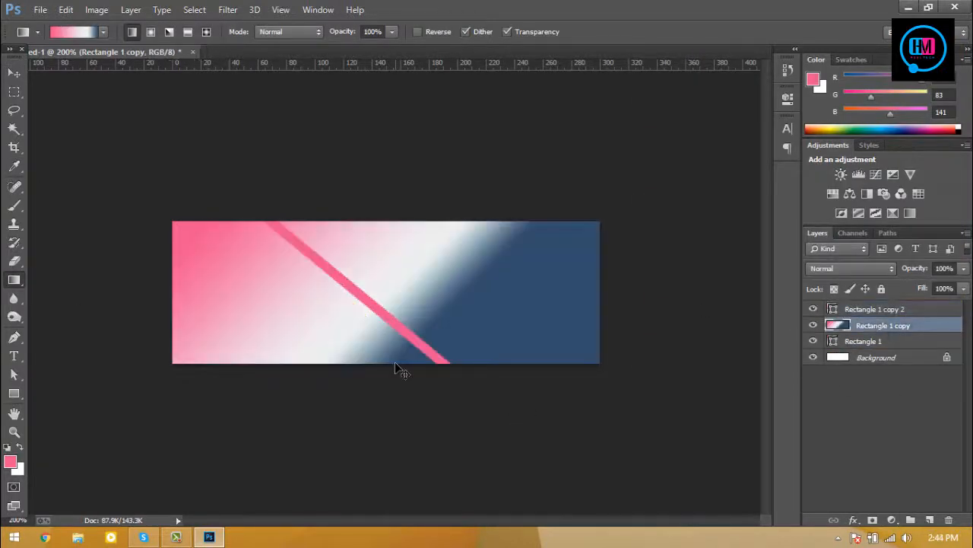
{"action": "key", "text": "ctrl+z"}
Step: Load the outline of the middle stripe's layer, Rectangle 1 copy, as a selection
{"action": "left_click", "coordinate": [814, 342]}
{"action": "left_click", "coordinate": [813, 342]}
{"action": "left_click", "coordinate": [838, 326], "text": "ctrl"}
{"action": "double_click", "coordinate": [837, 326]}
{"action": "left_click", "coordinate": [804, 139]}
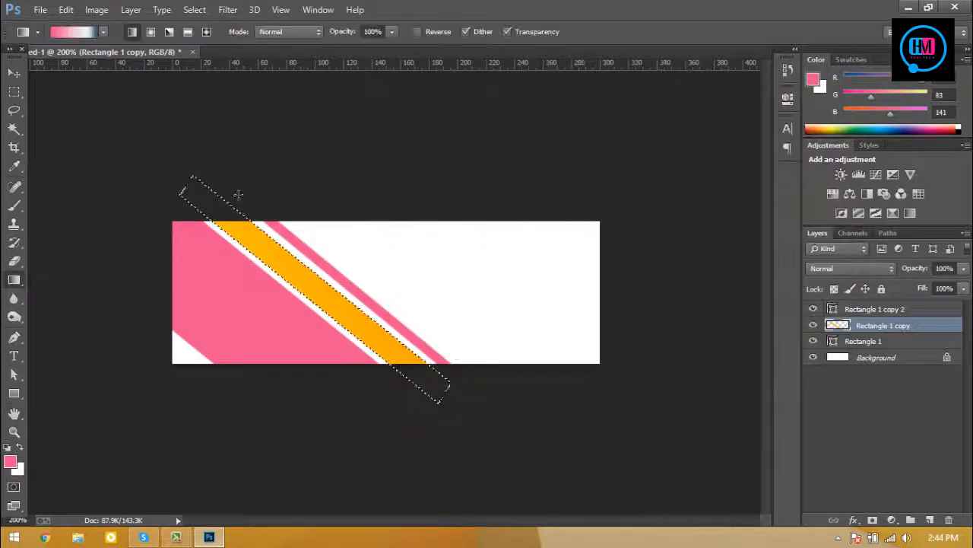
Step: Set up a yellow-to-orange gradient, fill the selected middle stripe with it along its length and clear the selection
{"action": "left_click_drag", "start_coordinate": [236, 196], "coordinate": [445, 399]}
{"action": "left_click_drag", "start_coordinate": [445, 399], "coordinate": [204, 186]}
{"action": "left_click", "coordinate": [74, 32]}
{"action": "left_click", "coordinate": [839, 98]}
{"action": "left_click_drag", "start_coordinate": [673, 293], "coordinate": [679, 334]}
{"action": "left_click_drag", "start_coordinate": [805, 294], "coordinate": [670, 297]}
{"action": "left_click", "coordinate": [924, 79]}
{"action": "left_click_drag", "start_coordinate": [204, 186], "coordinate": [439, 399]}
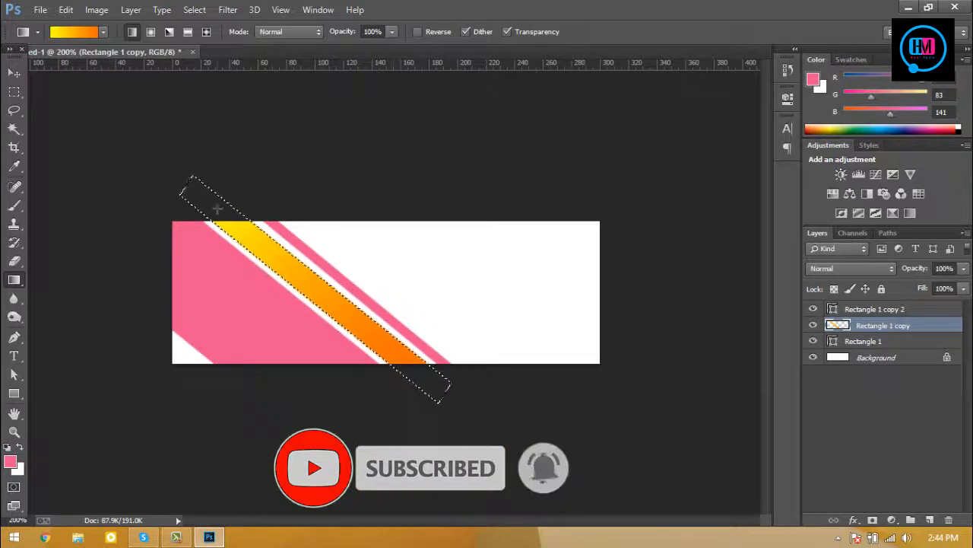
{"action": "left_click_drag", "start_coordinate": [217, 209], "coordinate": [392, 366]}
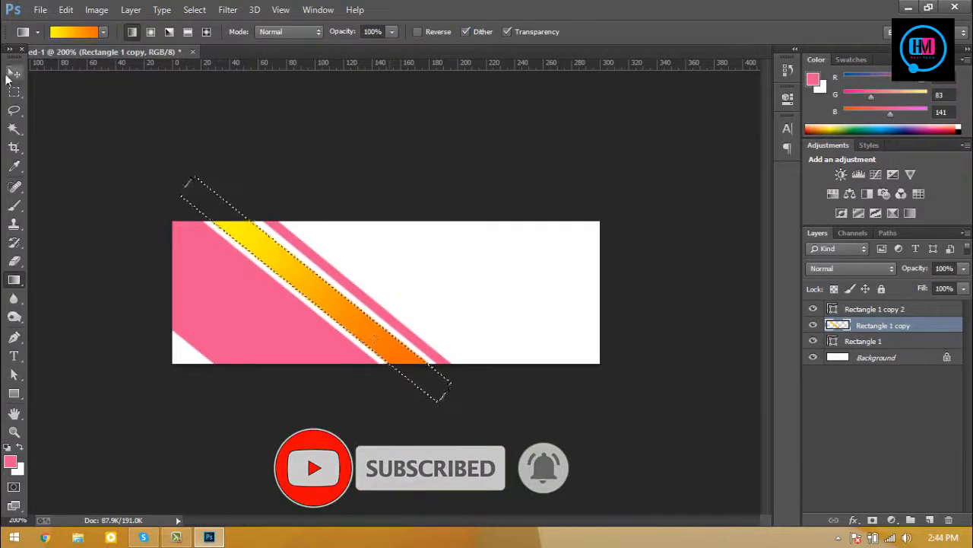
{"action": "left_click", "coordinate": [13, 73]}
{"action": "key", "text": "ctrl+d"}
Step: Rasterize the thin stripe's layer, Rectangle 1 copy 2
{"action": "right_click", "coordinate": [880, 326]}
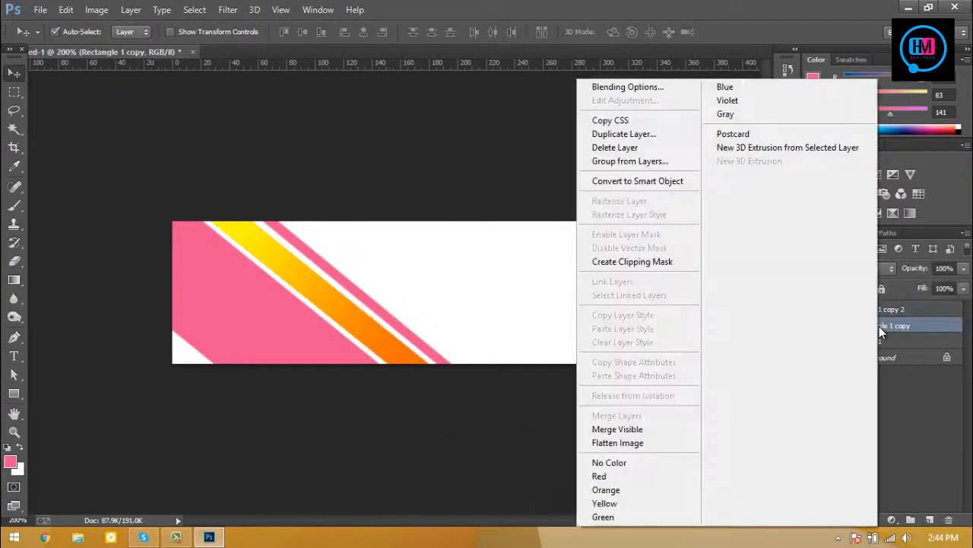
{"action": "left_click", "coordinate": [879, 327]}
{"action": "right_click", "coordinate": [902, 311]}
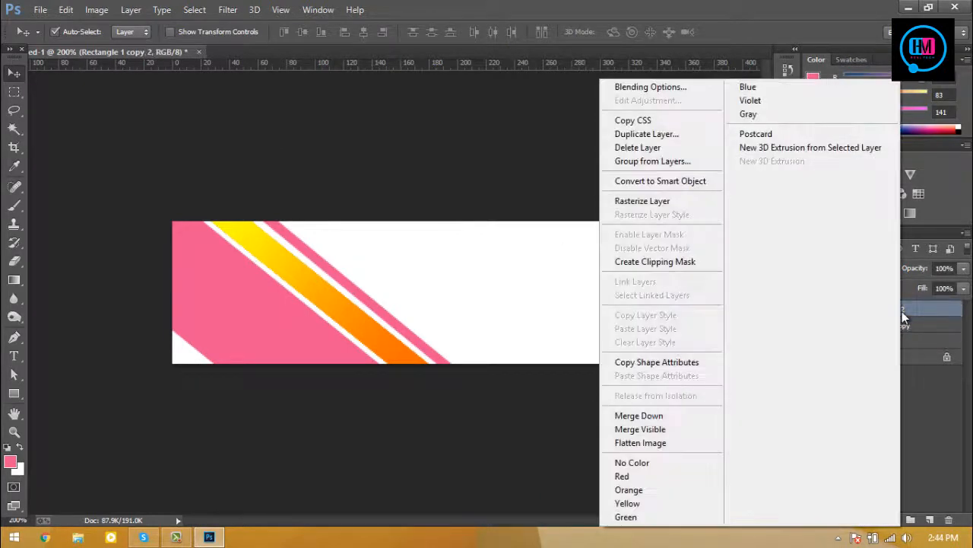
{"action": "right_click", "coordinate": [881, 324]}
{"action": "right_click", "coordinate": [890, 312]}
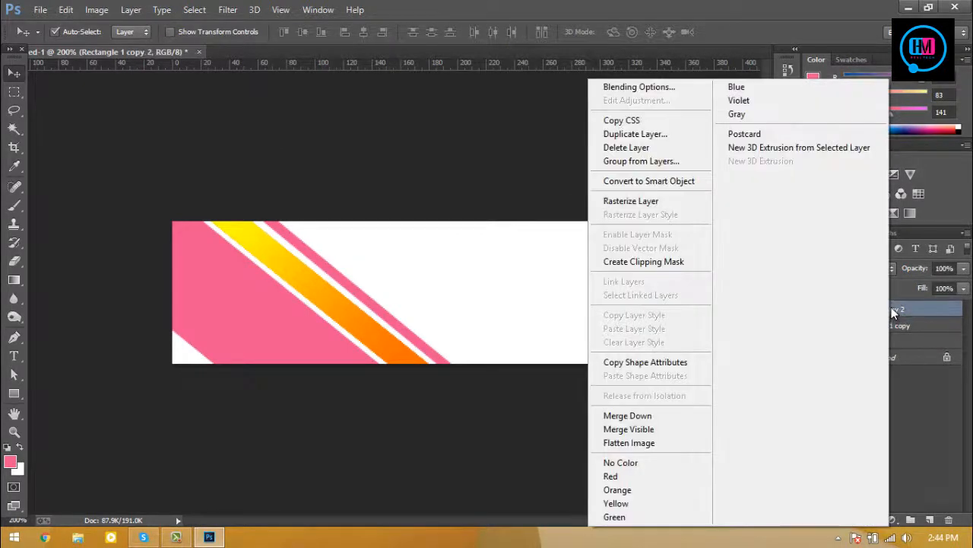
{"action": "left_click", "coordinate": [631, 201]}
Step: Load the thin stripe's outline as a selection, fill it with the yellow-to-orange gradient and deselect
{"action": "key", "text": "g"}
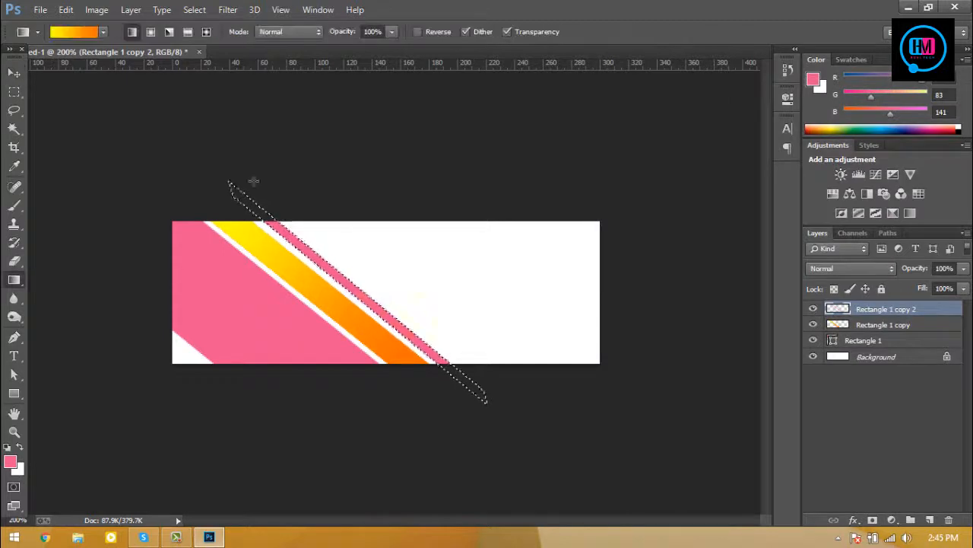
{"action": "left_click_drag", "start_coordinate": [322, 183], "coordinate": [273, 207]}
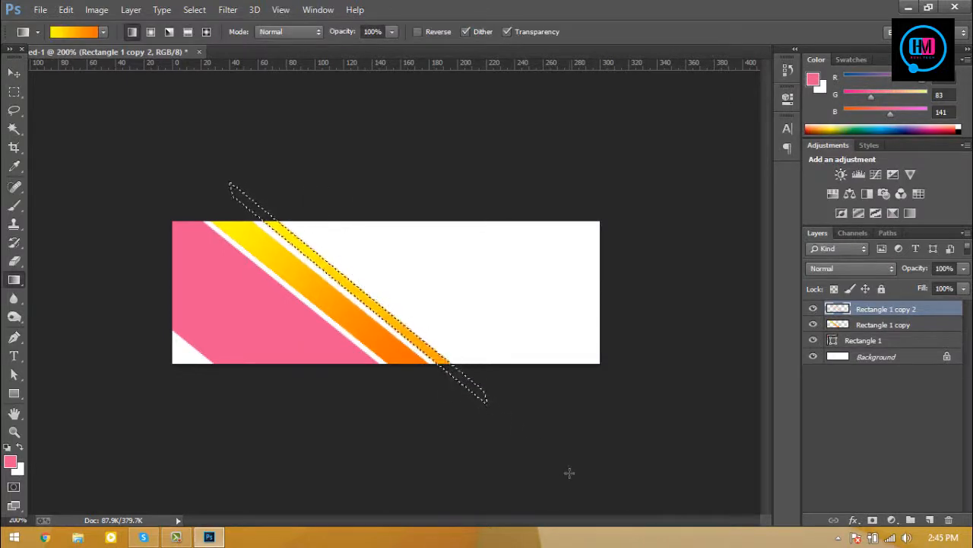
{"action": "key", "text": "v"}
{"action": "key", "text": "ctrl+d"}
Step: Select the Rectangle 1 layer, switch to File Explorer and open the photos folder CHINA > c under For FB > Images
{"action": "left_click", "coordinate": [864, 340]}
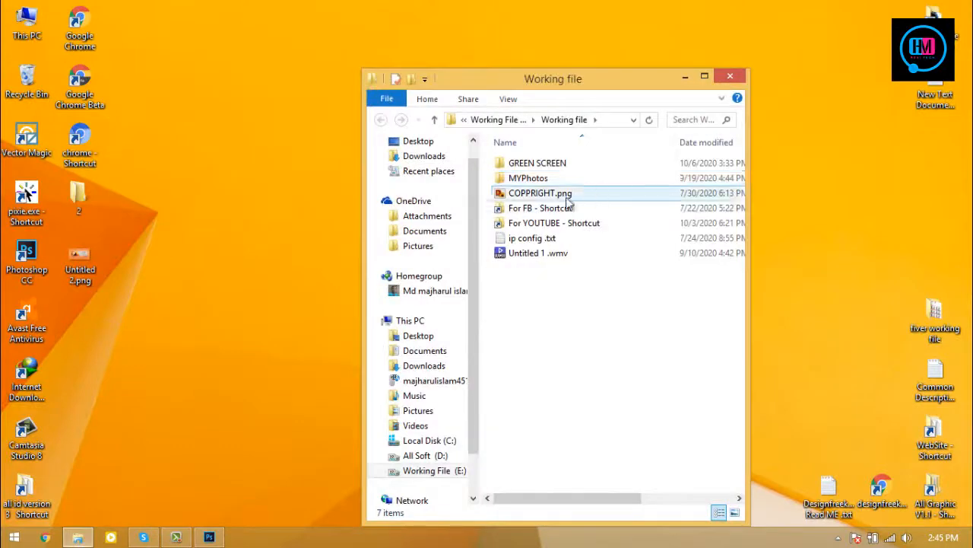
{"action": "double_click", "coordinate": [539, 208]}
{"action": "left_click", "coordinate": [527, 167]}
{"action": "double_click", "coordinate": [526, 169]}
{"action": "double_click", "coordinate": [524, 178]}
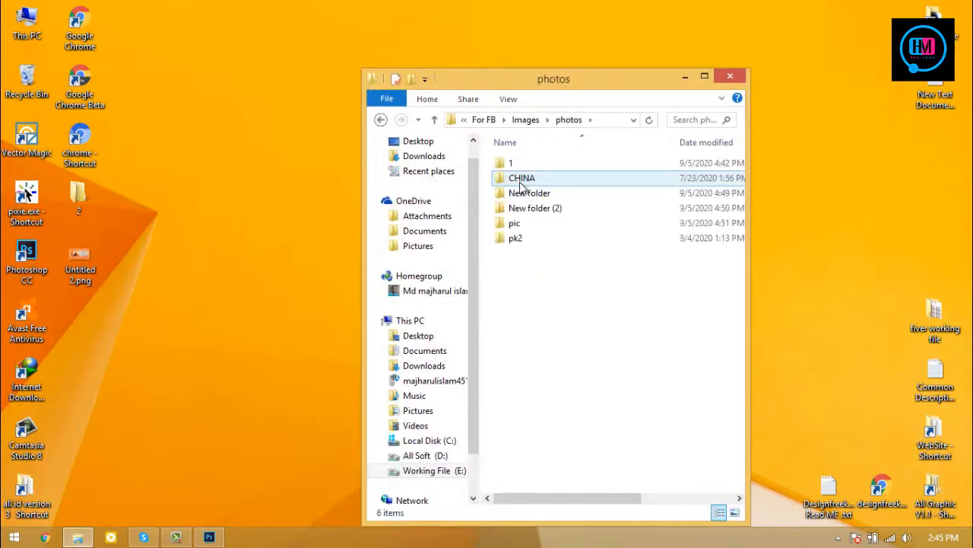
{"action": "double_click", "coordinate": [520, 180]}
{"action": "double_click", "coordinate": [523, 180]}
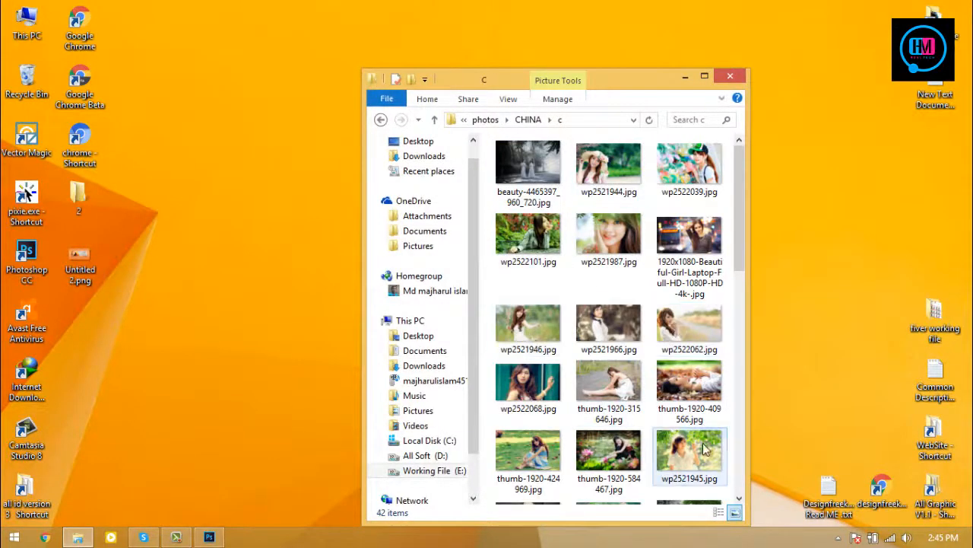
Step: Place the photo wp2521945.jpg in the banner document over the large pink stripe at the banner's left end
{"action": "left_click_drag", "start_coordinate": [703, 443], "coordinate": [474, 337]}
{"action": "left_click_drag", "start_coordinate": [434, 286], "coordinate": [311, 288]}
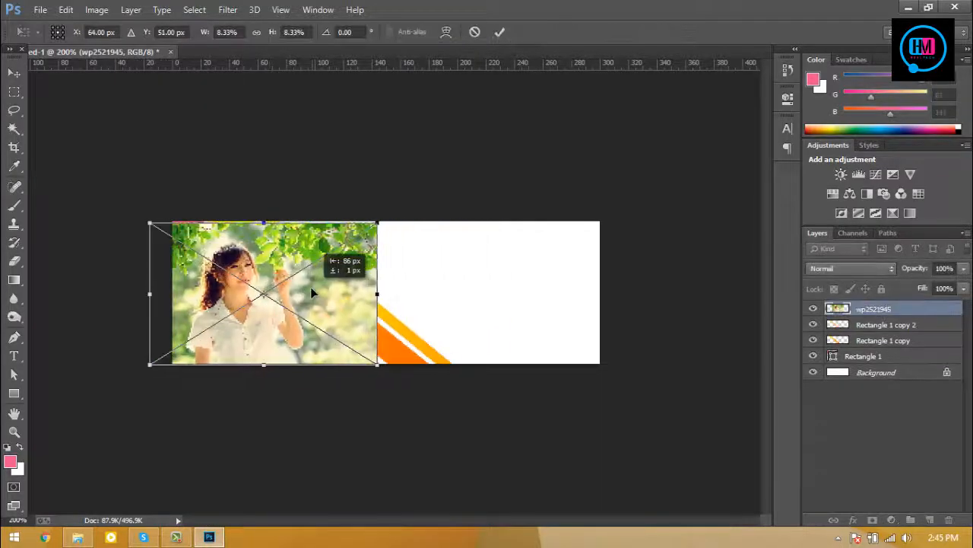
{"action": "left_click", "coordinate": [500, 32]}
Step: Move the photo layer directly above Rectangle 1 and clip it to that shape
{"action": "left_click_drag", "start_coordinate": [910, 356], "coordinate": [911, 349]}
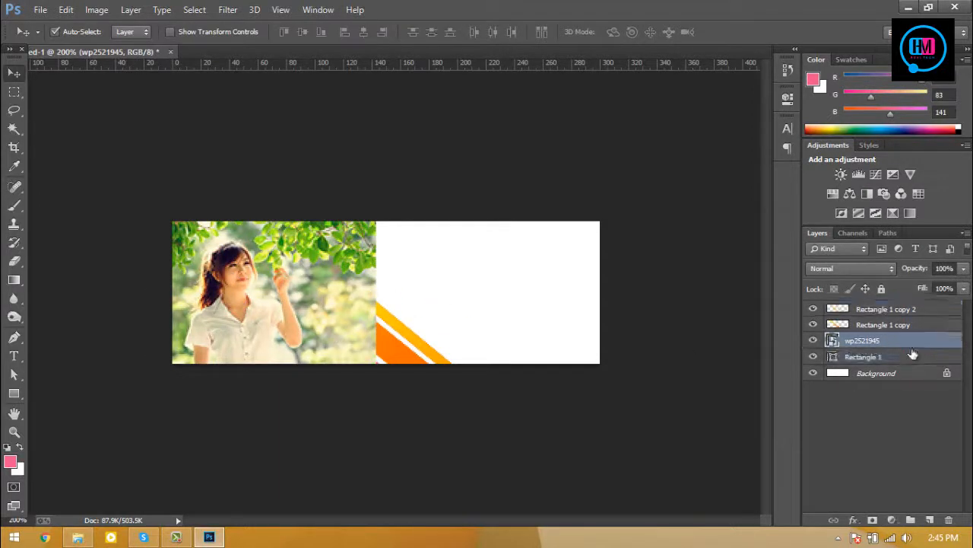
{"action": "left_click", "coordinate": [905, 349], "text": "alt"}
{"action": "left_click", "coordinate": [481, 439]}
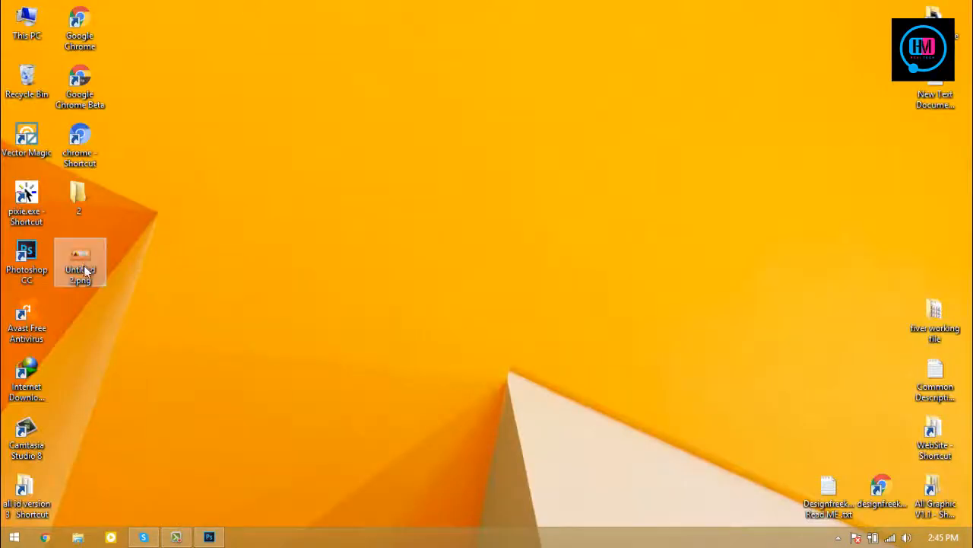
Step: View the example banner Untitled 2.png from the desktop for reference and close it
{"action": "double_click", "coordinate": [80, 263]}
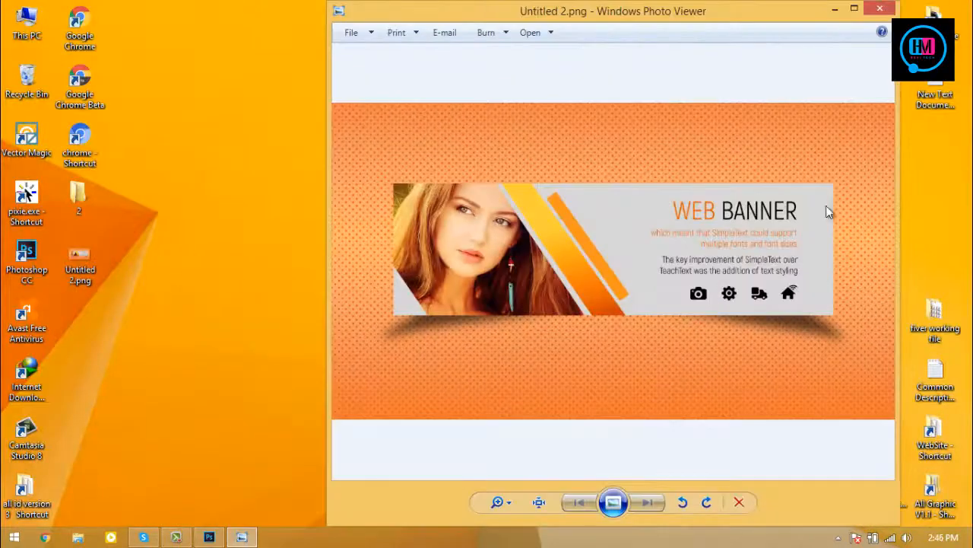
{"action": "left_click", "coordinate": [880, 8]}
Step: Switch to Chrome, search for lorem ipsum and look through one of the resulting pages
{"action": "left_click", "coordinate": [46, 536]}
{"action": "left_click", "coordinate": [219, 40]}
{"action": "type", "text": "lorem i"}
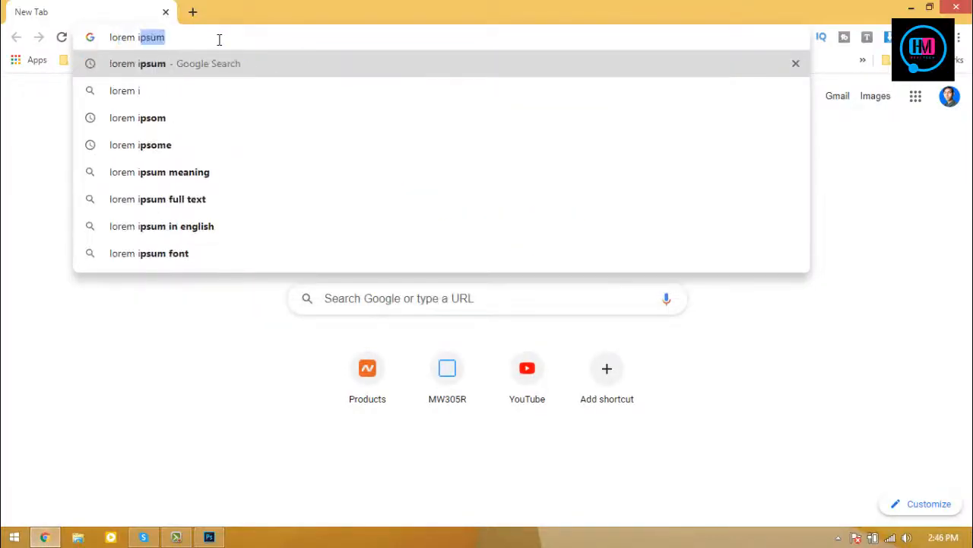
{"action": "key", "text": "Return"}
{"action": "left_click", "coordinate": [230, 202]}
{"action": "scroll", "coordinate": [639, 204], "scroll_direction": "down", "scroll_amount": 3}
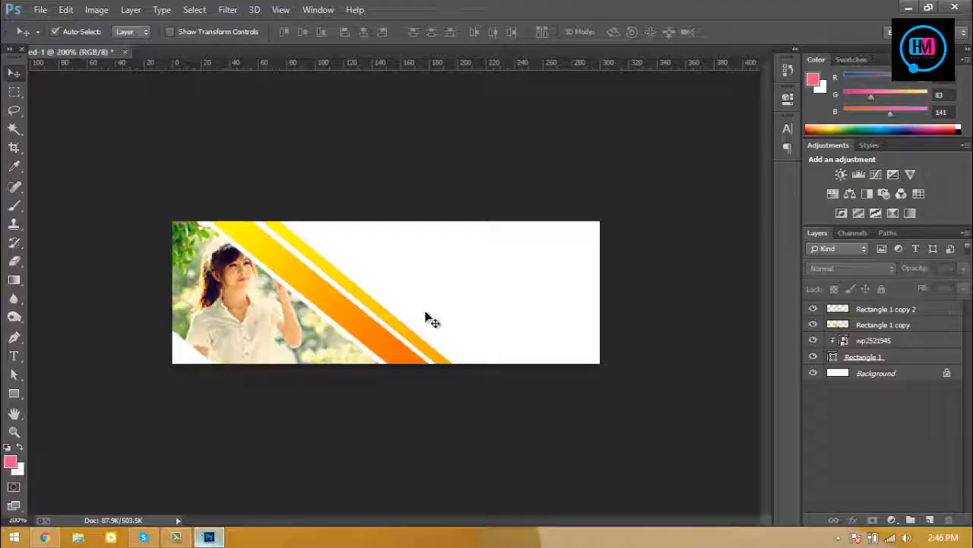
Step: Add the heading "WEB Banner" at 25.55 pt near the top of the white area beside the stripes
{"action": "key", "text": "t"}
{"action": "left_click", "coordinate": [374, 251]}
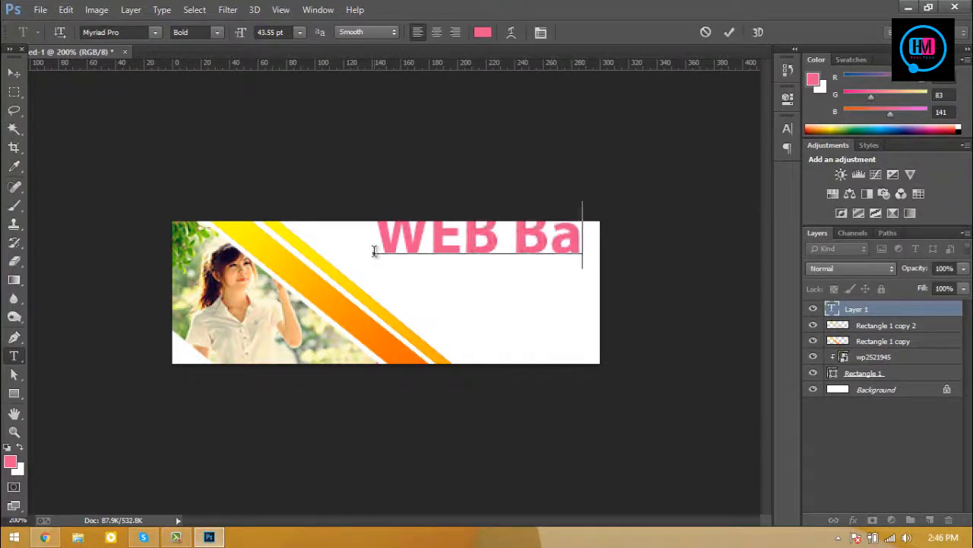
{"action": "key", "text": "ctrl+a"}
{"action": "left_click_drag", "start_coordinate": [286, 34], "coordinate": [213, 31]}
{"action": "key", "text": "Down"}
{"action": "key", "text": "Down"}
{"action": "key", "text": "Down"}
{"action": "key", "text": "Down"}
{"action": "key", "text": "Down"}
{"action": "key", "text": "Down"}
{"action": "key", "text": "Down"}
{"action": "key", "text": "Down"}
{"action": "key", "text": "Down"}
{"action": "key", "text": "Down"}
{"action": "key", "text": "Down"}
{"action": "key", "text": "Down"}
{"action": "key", "text": "Down"}
{"action": "key", "text": "Down"}
{"action": "key", "text": "Down"}
{"action": "key", "text": "Down"}
{"action": "key", "text": "Down"}
{"action": "key", "text": "Down"}
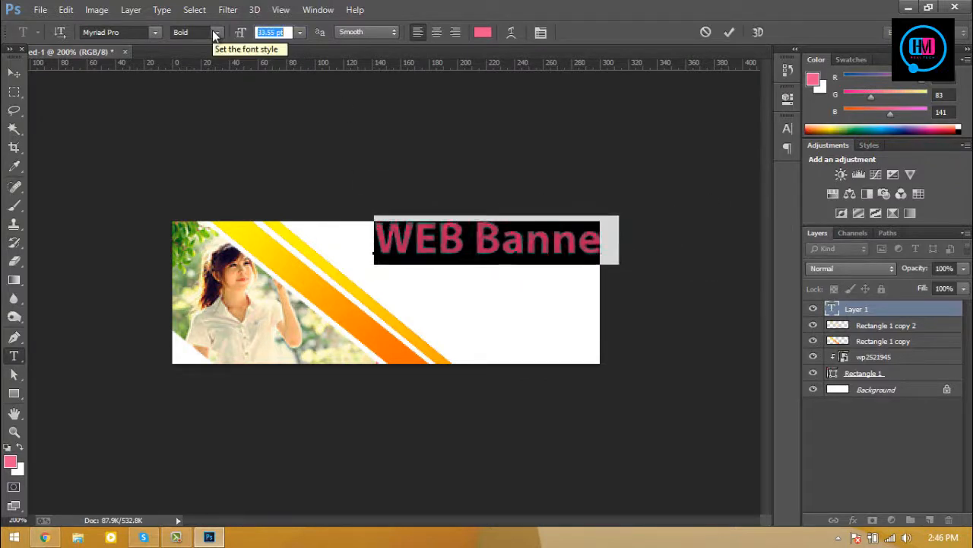
{"action": "left_click", "coordinate": [730, 31]}
{"action": "key", "text": "v"}
{"action": "left_click_drag", "start_coordinate": [518, 247], "coordinate": [513, 255]}
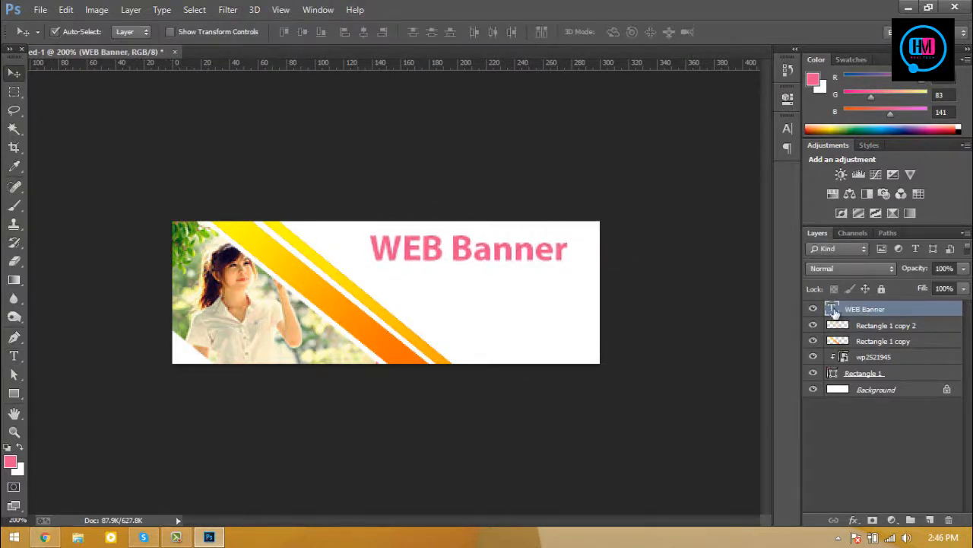
Step: Change the heading's first word from capitals to mixed case so it reads "Web Banner"
{"action": "double_click", "coordinate": [833, 309]}
{"action": "left_click", "coordinate": [403, 250]}
{"action": "left_click_drag", "start_coordinate": [423, 250], "coordinate": [442, 249]}
{"action": "type", "text": "e"}
{"action": "left_click", "coordinate": [730, 32]}
{"action": "key", "text": "v"}
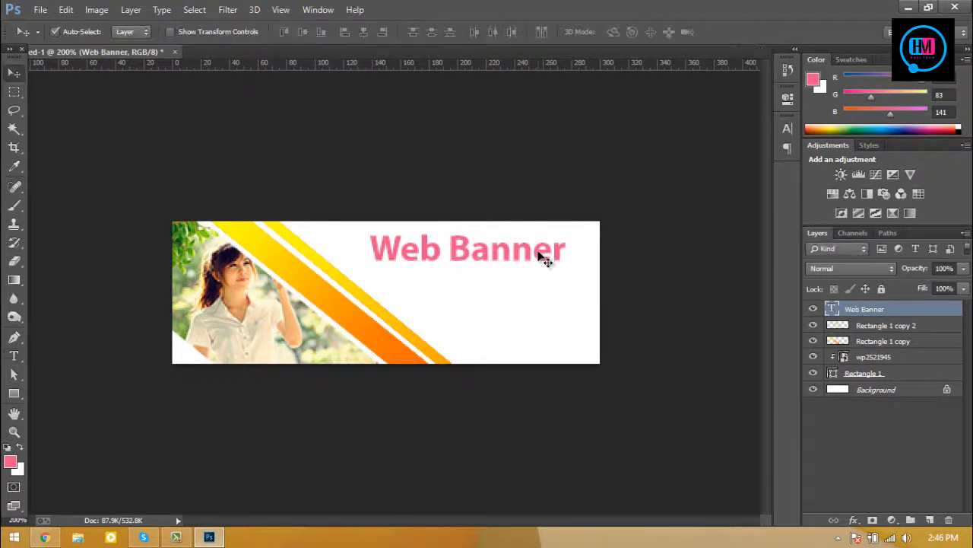
Step: Duplicate the heading below itself and replace the copy's text with "Graphic and motion graphic designer"
{"action": "scroll", "coordinate": [540, 256], "scroll_direction": "down", "scroll_amount": 3}
{"action": "scroll", "coordinate": [541, 257], "scroll_direction": "up", "scroll_amount": 3}
{"action": "left_click_drag", "start_coordinate": [563, 287], "coordinate": [570, 318]}
{"action": "double_click", "coordinate": [831, 310]}
{"action": "type", "text": "Graphic and m"}
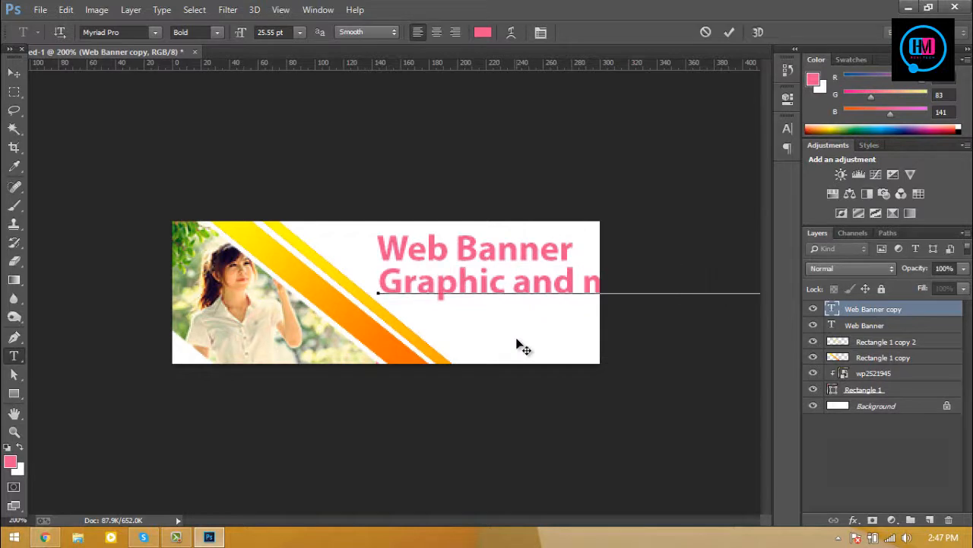
Step: Set the subtitle's font style to Bold Condensed and its size to 12 pt
{"action": "key", "text": "ctrl+a"}
{"action": "left_click_drag", "start_coordinate": [249, 36], "coordinate": [240, 36]}
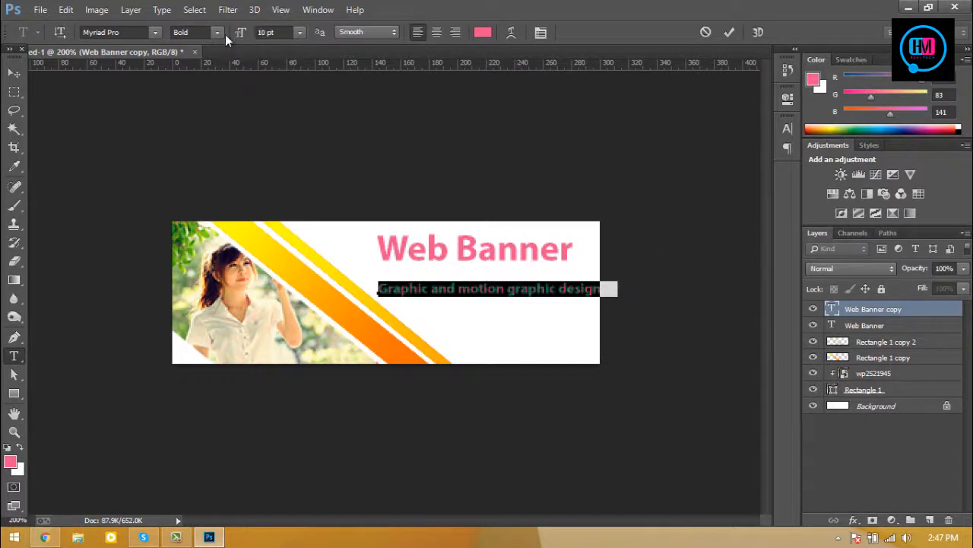
{"action": "left_click", "coordinate": [217, 32]}
{"action": "left_click", "coordinate": [207, 252]}
{"action": "left_click", "coordinate": [218, 33]}
{"action": "left_click", "coordinate": [212, 58]}
{"action": "left_click", "coordinate": [184, 32]}
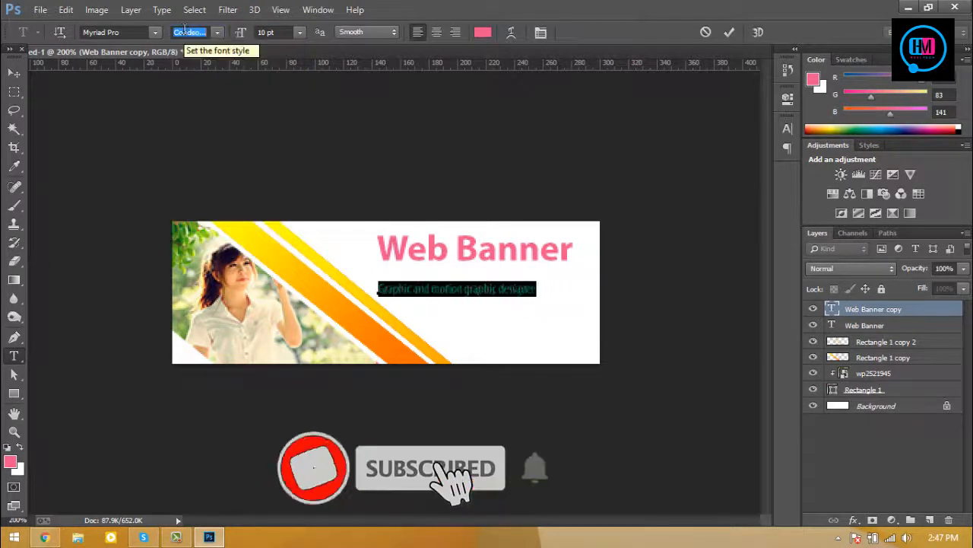
{"action": "key", "text": "Down"}
{"action": "left_click", "coordinate": [259, 32]}
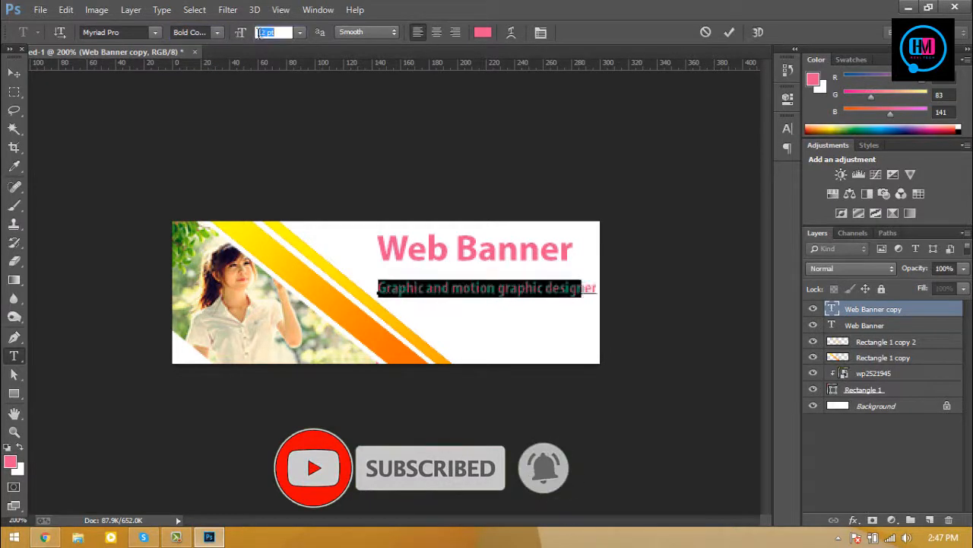
Step: Commit the subtitle text and move it up slightly, closer beneath the Web Banner heading
{"action": "left_click", "coordinate": [731, 38]}
{"action": "key", "text": "v"}
{"action": "left_click_drag", "start_coordinate": [523, 290], "coordinate": [523, 283]}
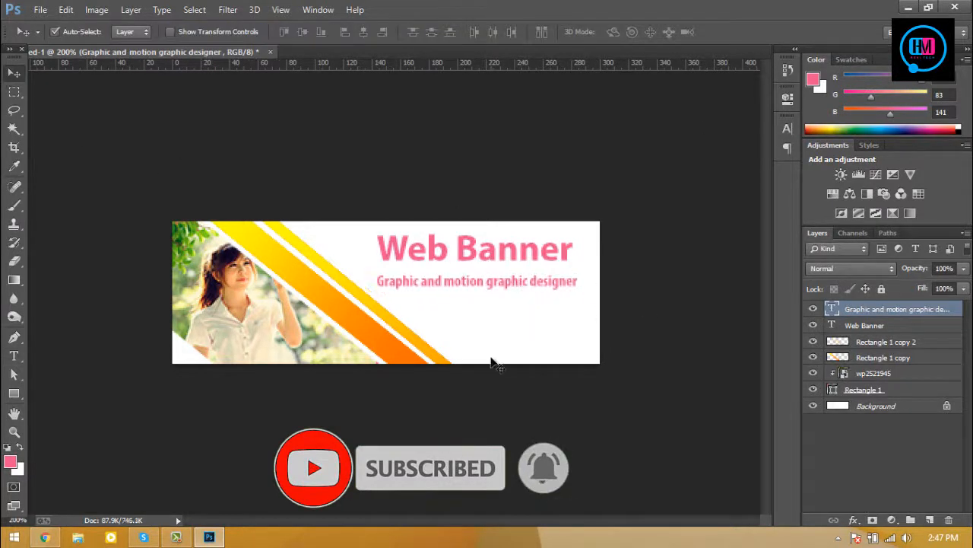
Step: Resize the whole banner image to a width of 500 pixels, keeping its proportions linked
{"action": "key", "text": "ctrl+minus"}
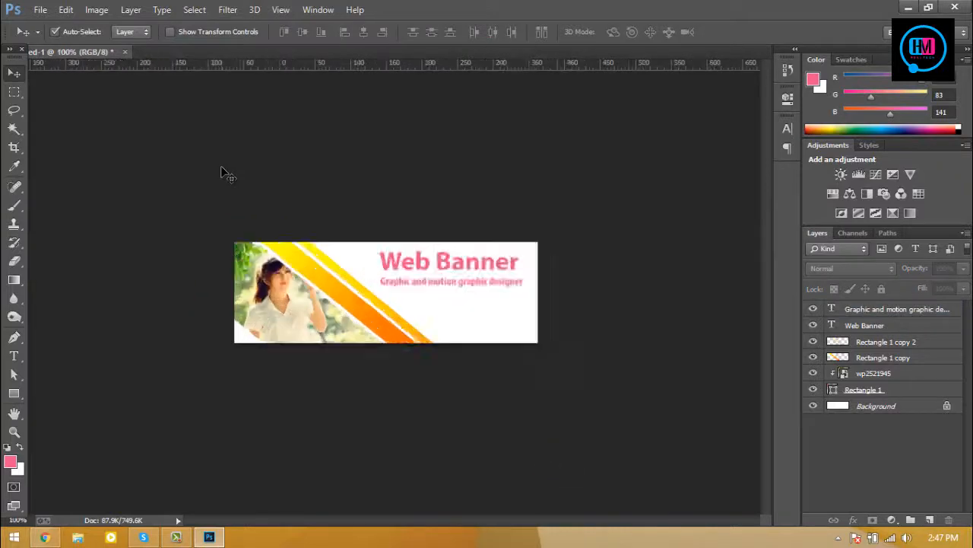
{"action": "left_click", "coordinate": [96, 10]}
{"action": "left_click", "coordinate": [122, 113]}
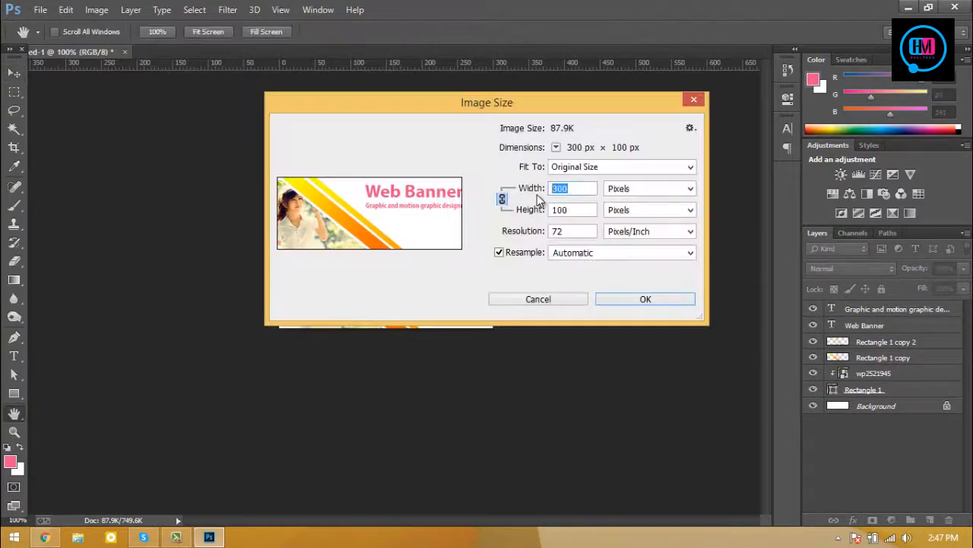
{"action": "type", "text": "500"}
{"action": "key", "text": "Up"}
{"action": "type", "text": "500"}
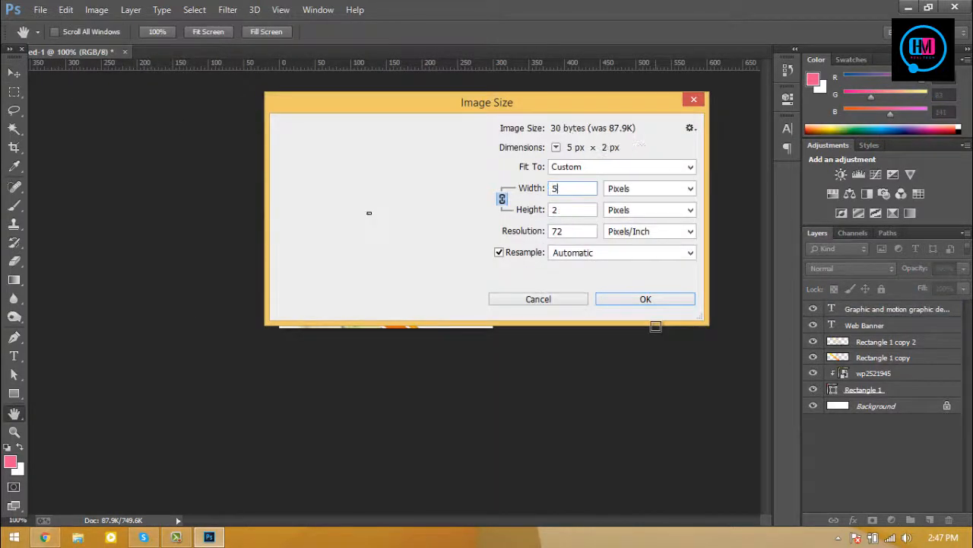
{"action": "left_click", "coordinate": [624, 302]}
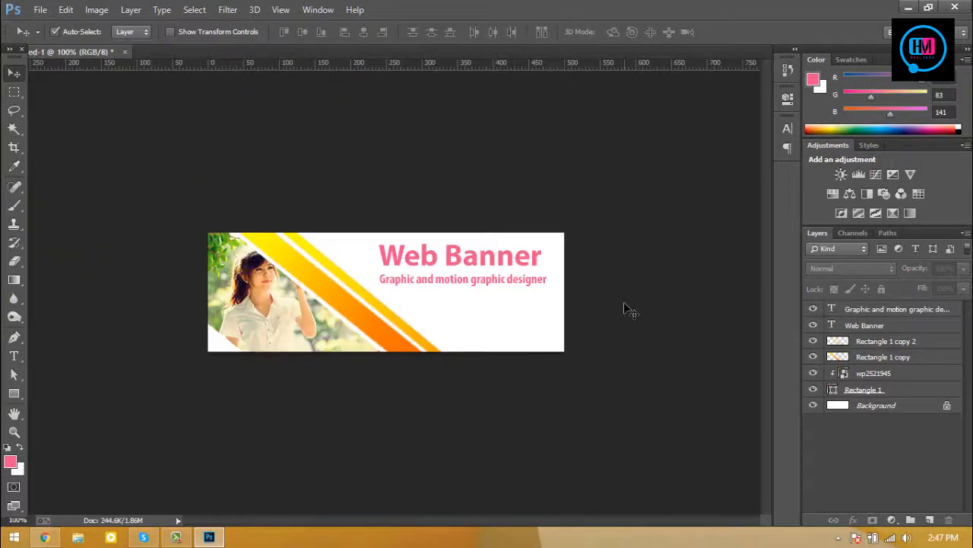
Step: Scale the subtitle down slightly so its width matches the Web Banner heading above it
{"action": "key", "text": "ctrl+plus"}
{"action": "left_click", "coordinate": [552, 276]}
{"action": "key", "text": "ctrl+t"}
{"action": "left_click_drag", "start_coordinate": [710, 269], "coordinate": [696, 270]}
{"action": "left_click", "coordinate": [645, 31]}
{"action": "key", "text": "ctrl+minus"}
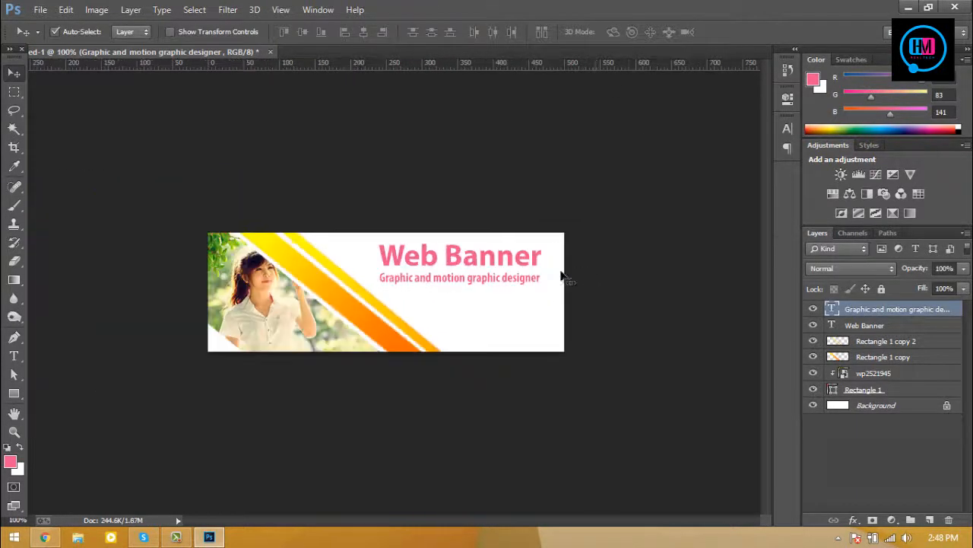
Step: Switch to Chrome, copy the "What is Lorem Ipsum?" paragraph from lipsum.com, and return to the Photoshop banner
{"action": "left_click", "coordinate": [209, 536]}
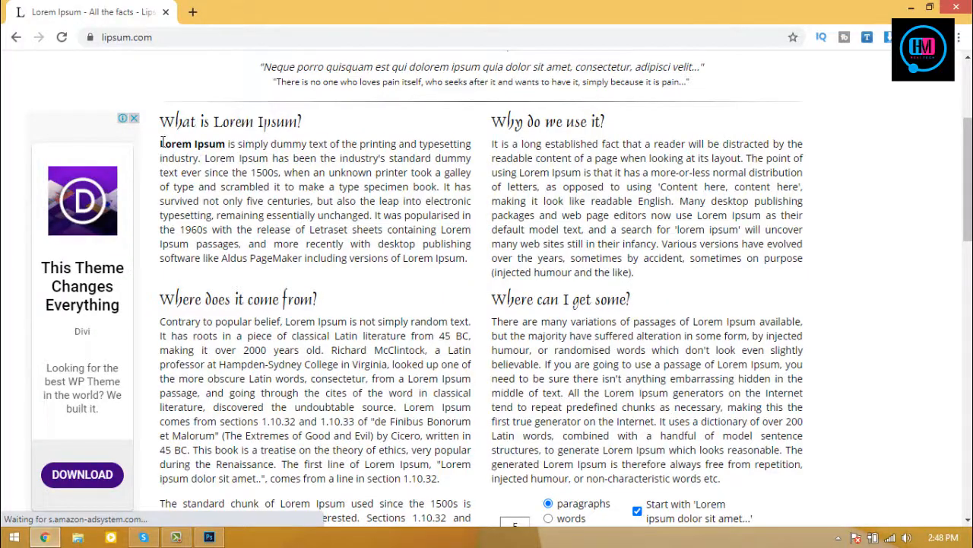
{"action": "left_click_drag", "start_coordinate": [162, 143], "coordinate": [466, 259]}
{"action": "left_click", "coordinate": [209, 536]}
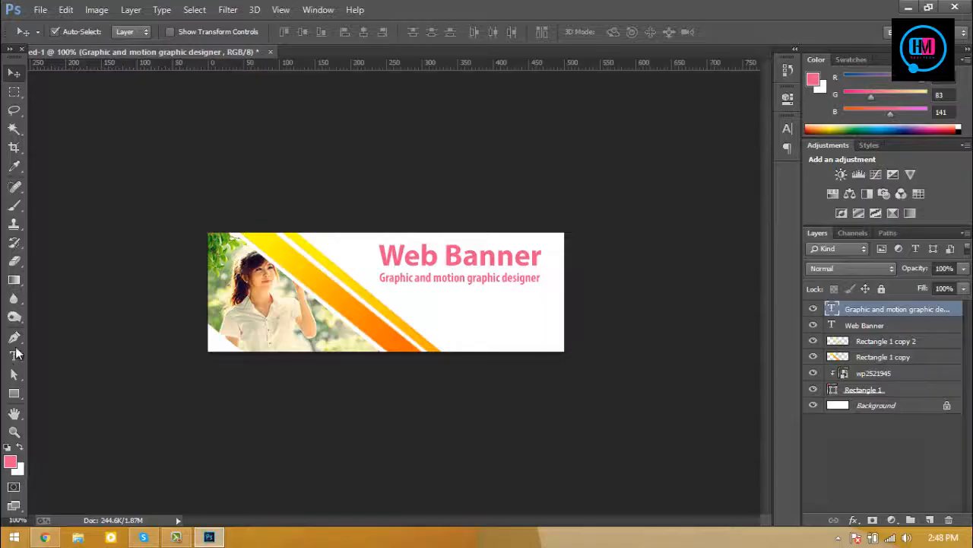
Step: Create a paragraph text box below the subtitle and paste the copied Lorem Ipsum text into it
{"action": "left_click_drag", "start_coordinate": [17, 352], "coordinate": [91, 351]}
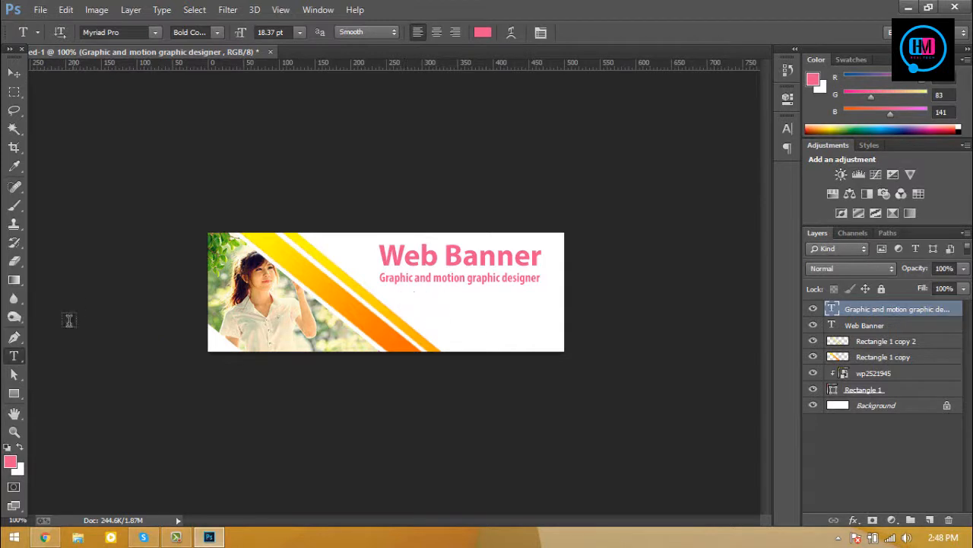
{"action": "left_click_drag", "start_coordinate": [13, 355], "coordinate": [129, 350]}
{"action": "left_click_drag", "start_coordinate": [399, 302], "coordinate": [489, 313]}
{"action": "key", "text": "ctrl+v"}
{"action": "left_click", "coordinate": [13, 73]}
Step: Select the subtitle and the Web Banner heading together and nudge them up slightly
{"action": "left_click", "coordinate": [493, 279]}
{"action": "left_click", "coordinate": [490, 262], "text": "shift"}
{"action": "key", "text": "Up"}
{"action": "key", "text": "Up"}
{"action": "key", "text": "Up"}
{"action": "key", "text": "Up"}
{"action": "key", "text": "Up"}
{"action": "key", "text": "Up"}
Step: Scale the Lorem Ipsum paragraph to about 81% width and place it in the banner's lower-right corner
{"action": "key", "text": "ctrl+t"}
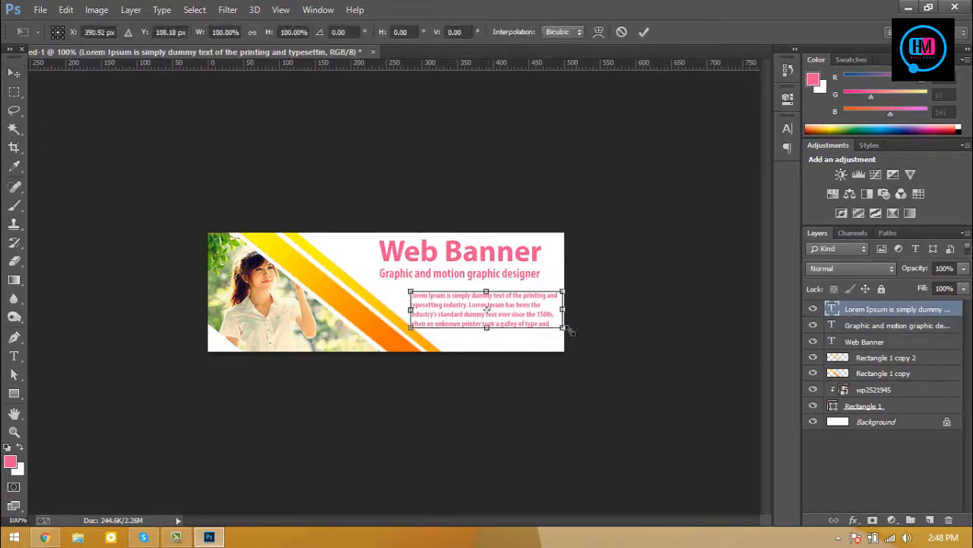
{"action": "left_click_drag", "start_coordinate": [564, 328], "coordinate": [510, 323]}
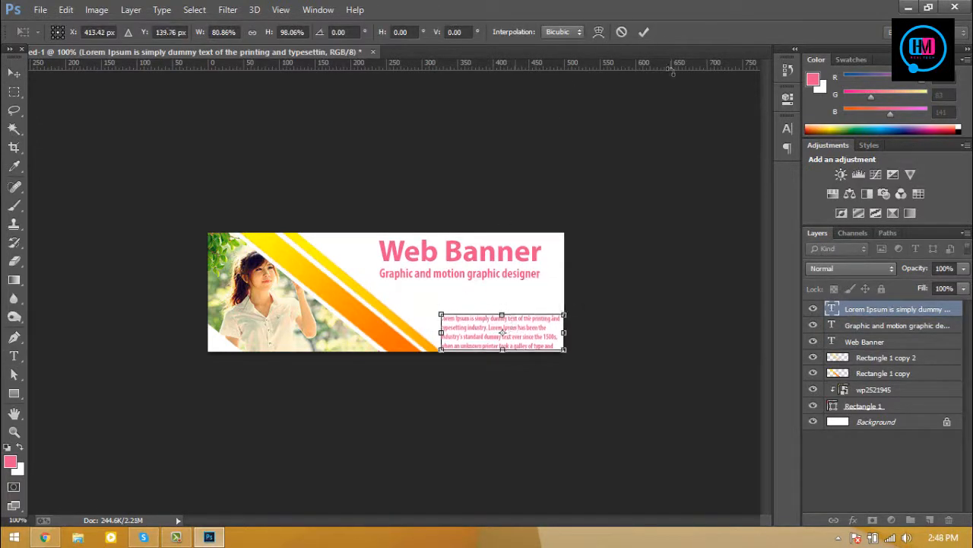
{"action": "key", "text": "Return"}
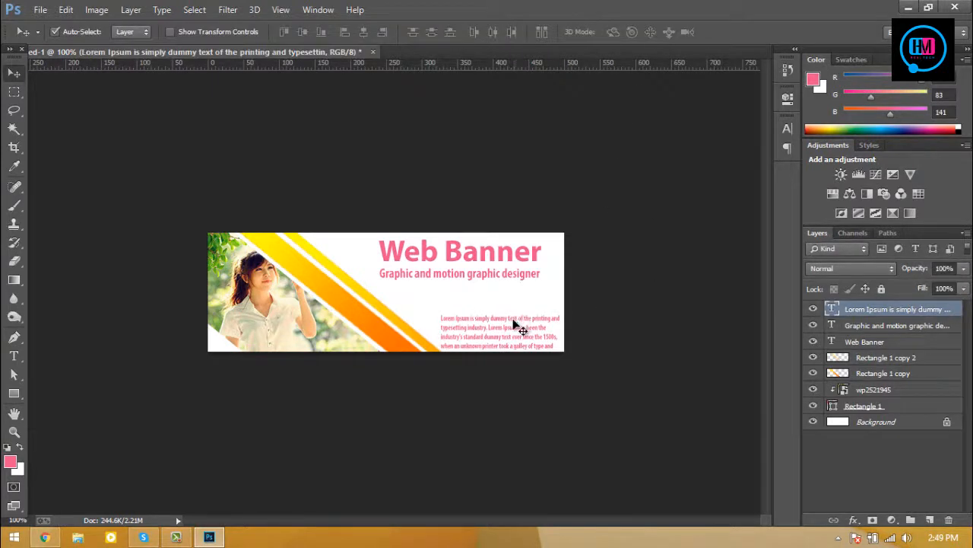
Step: Move the heading and subtitle right so they line up with the paragraph's right edge
{"action": "left_click_drag", "start_coordinate": [457, 265], "coordinate": [489, 255]}
{"action": "left_click", "coordinate": [525, 197]}
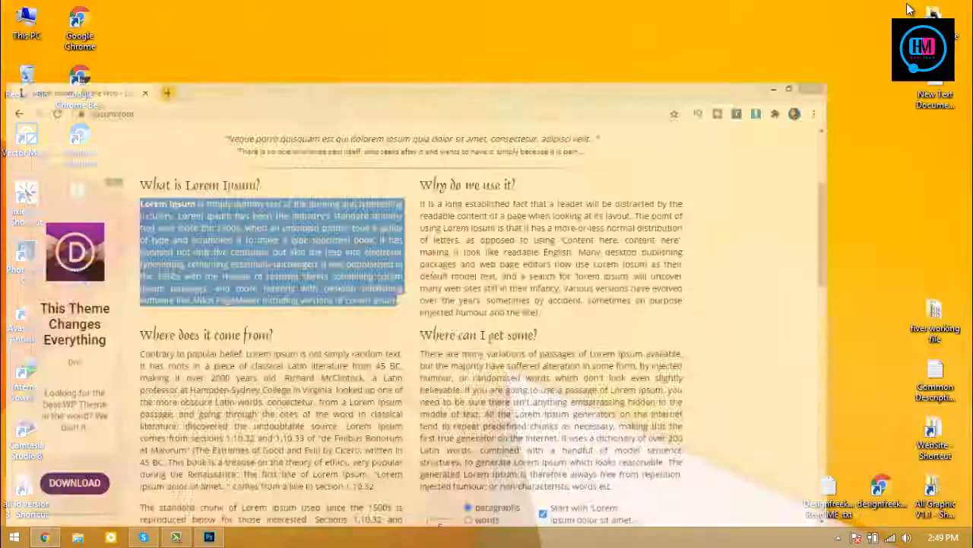
{"action": "left_click", "coordinate": [880, 8]}
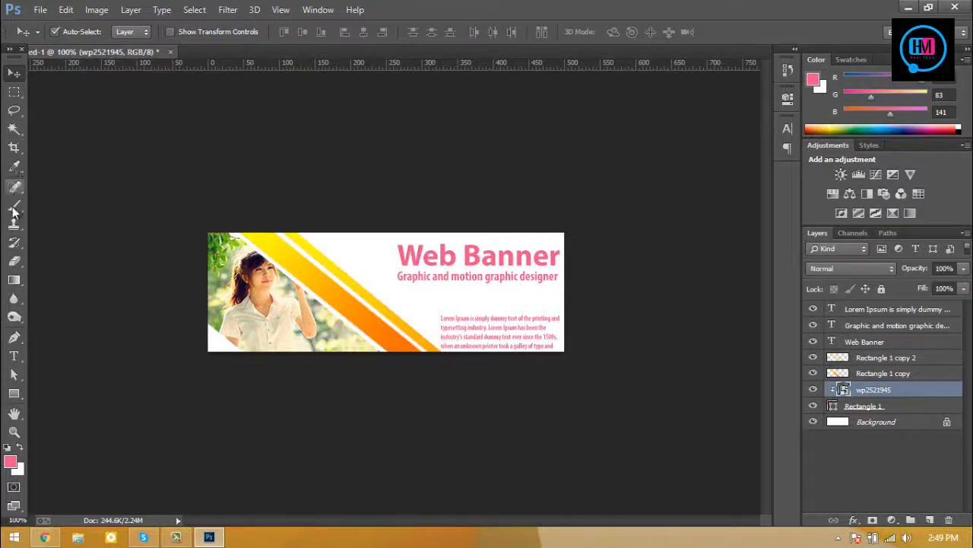
Step: Choose the Brush tool and set the foreground color to a light yellow
{"action": "left_click", "coordinate": [14, 166]}
{"action": "left_click", "coordinate": [14, 205]}
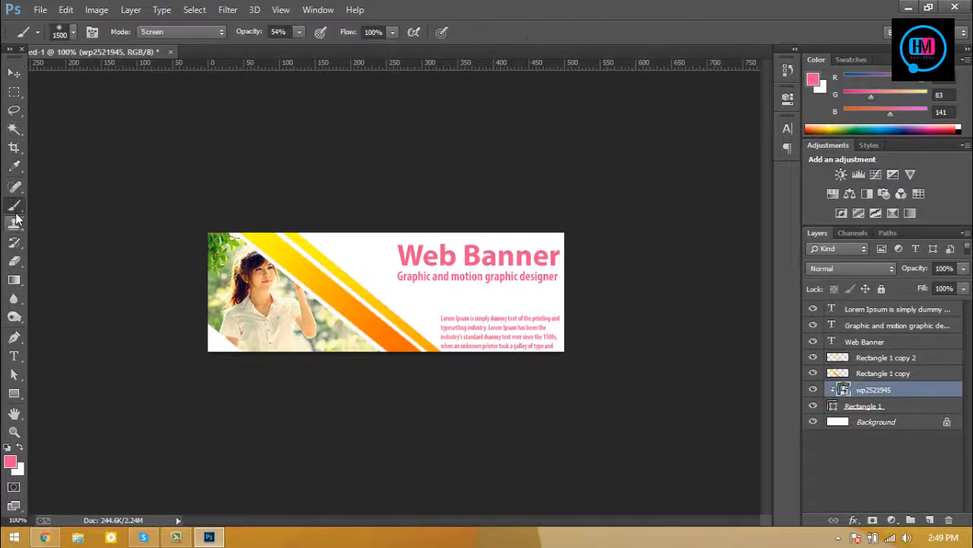
{"action": "right_click", "coordinate": [14, 205]}
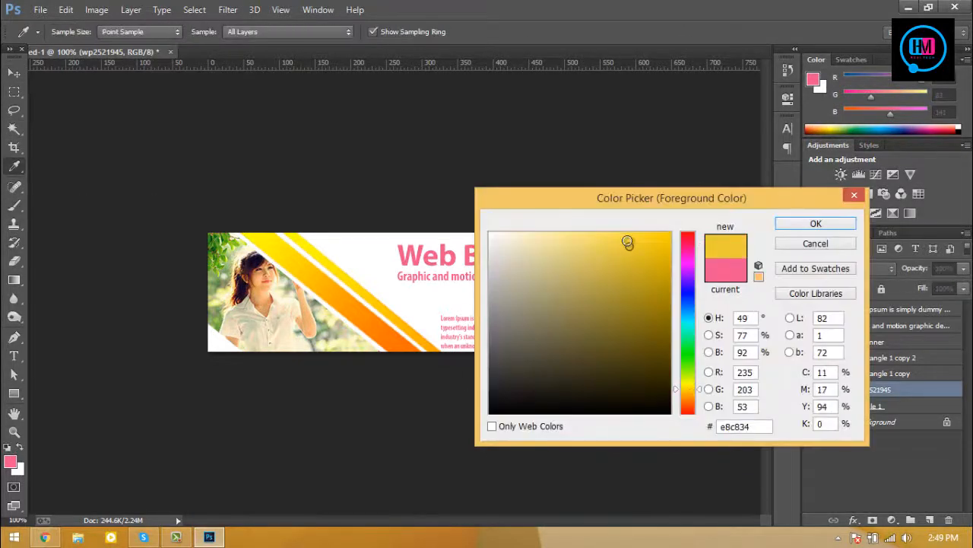
{"action": "left_click_drag", "start_coordinate": [629, 244], "coordinate": [586, 232]}
{"action": "left_click", "coordinate": [816, 224]}
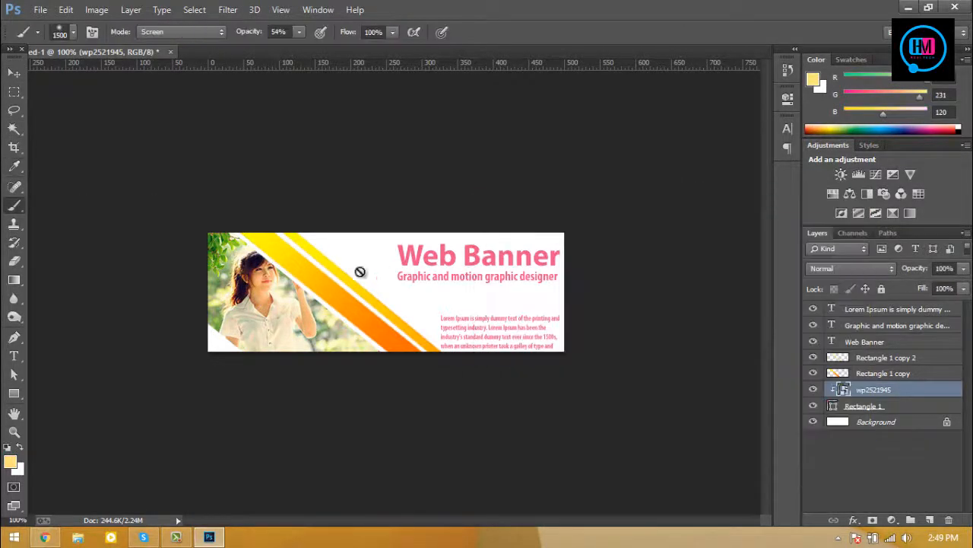
Step: Rasterize the wp2521945 portrait photo layer so it can be painted on
{"action": "right_click", "coordinate": [885, 389]}
{"action": "left_click", "coordinate": [833, 405]}
{"action": "left_click", "coordinate": [890, 391]}
{"action": "right_click", "coordinate": [871, 391]}
{"action": "left_click", "coordinate": [621, 220]}
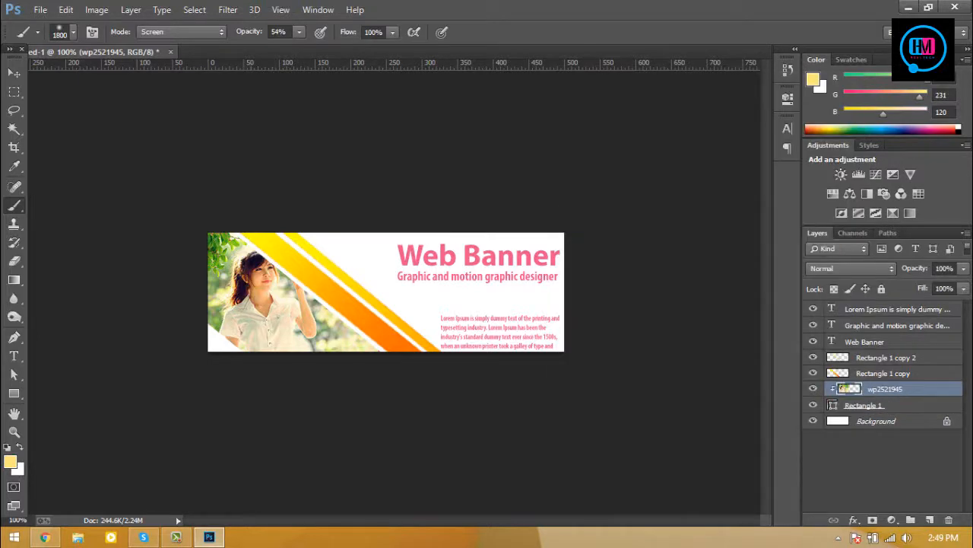
Step: Reduce the brush size, paint a soft Screen-mode highlight over the portrait, and undo the last stroke
{"action": "key", "text": "bracketleft"}
{"action": "key", "text": "bracketleft"}
{"action": "key", "text": "bracketleft"}
{"action": "key", "text": "bracketleft"}
{"action": "key", "text": "bracketleft"}
{"action": "key", "text": "bracketleft"}
{"action": "key", "text": "bracketleft"}
{"action": "key", "text": "bracketleft"}
{"action": "key", "text": "bracketleft"}
{"action": "key", "text": "bracketleft"}
{"action": "key", "text": "bracketleft"}
{"action": "key", "text": "bracketleft"}
{"action": "key", "text": "bracketleft"}
{"action": "key", "text": "bracketleft"}
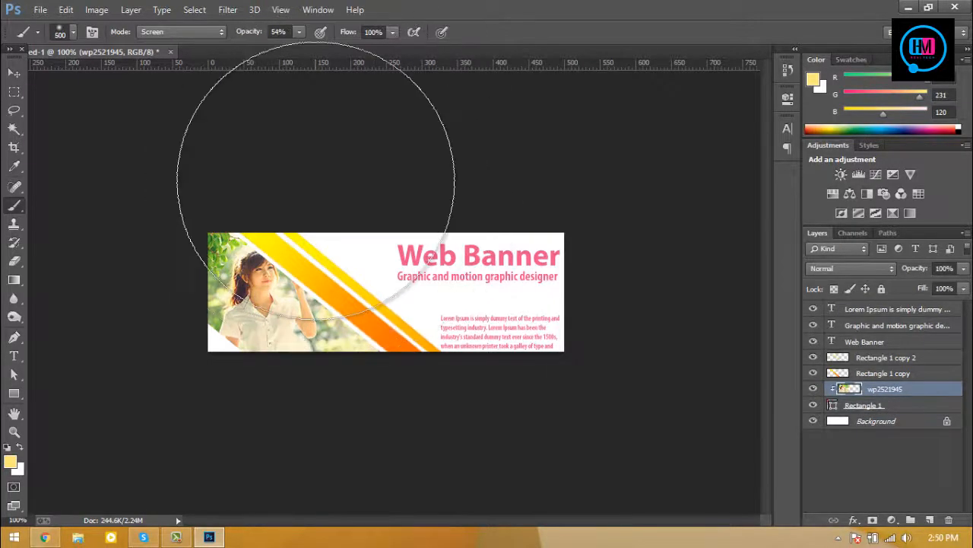
{"action": "left_click_drag", "start_coordinate": [273, 296], "coordinate": [298, 263]}
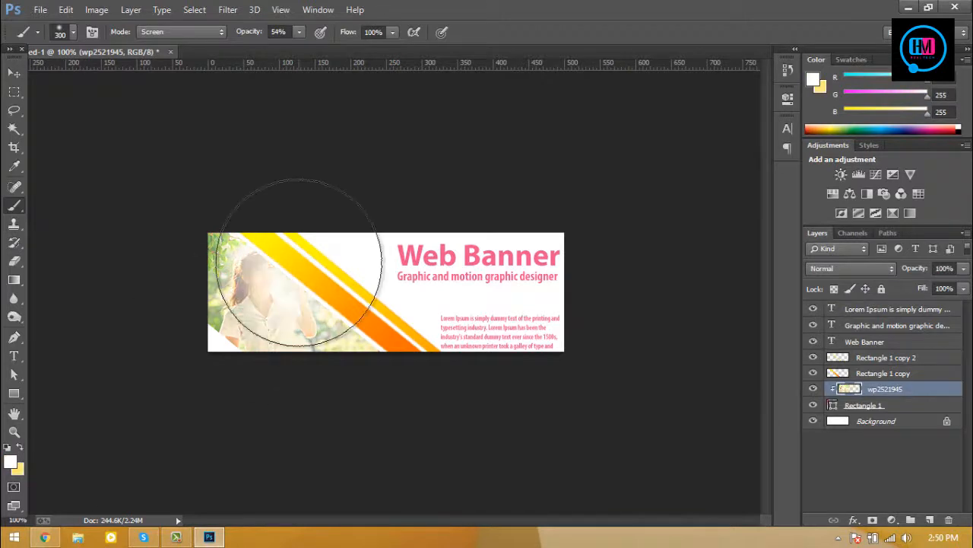
{"action": "key", "text": "ctrl+z"}
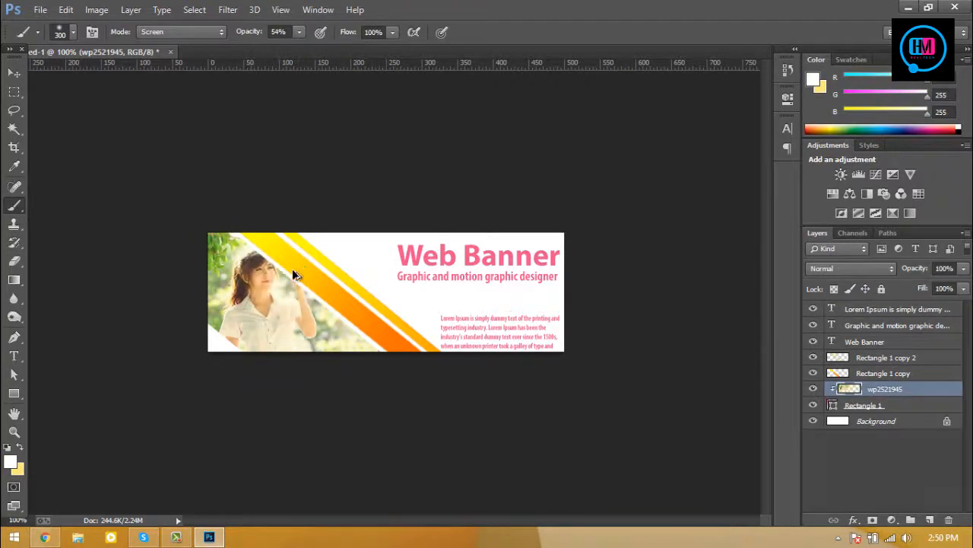
Step: Set the foreground color to a saturated orange-yellow and the brush's blending mode to Normal
{"action": "left_click", "coordinate": [10, 461]}
{"action": "left_click", "coordinate": [688, 397]}
{"action": "left_click", "coordinate": [645, 256]}
{"action": "left_click", "coordinate": [815, 221]}
{"action": "left_click", "coordinate": [175, 32]}
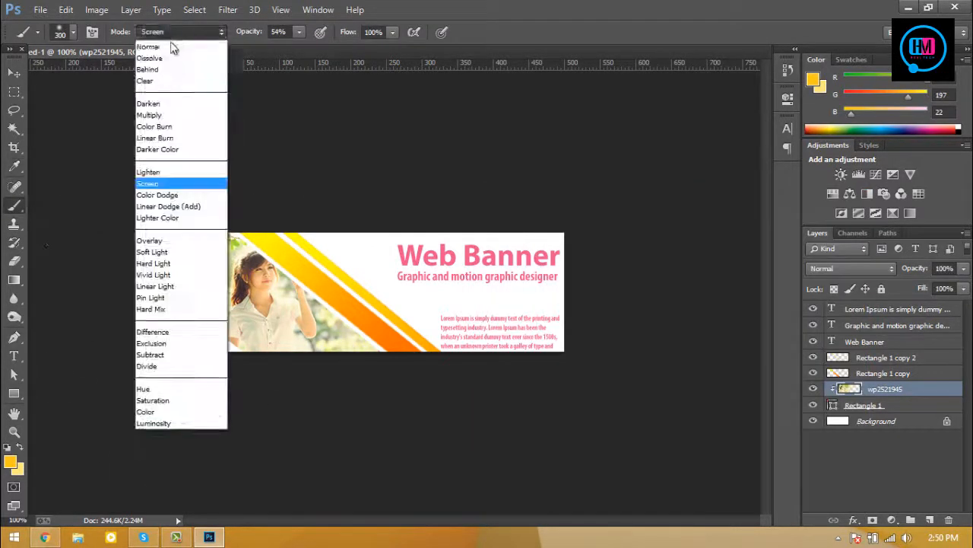
{"action": "left_click", "coordinate": [171, 46]}
Step: Enlarge the brush to 500, paint the orange-yellow tint over the portrait, and undo the last stroke
{"action": "key", "text": "bracketright"}
{"action": "key", "text": "bracketright"}
{"action": "left_click", "coordinate": [251, 293]}
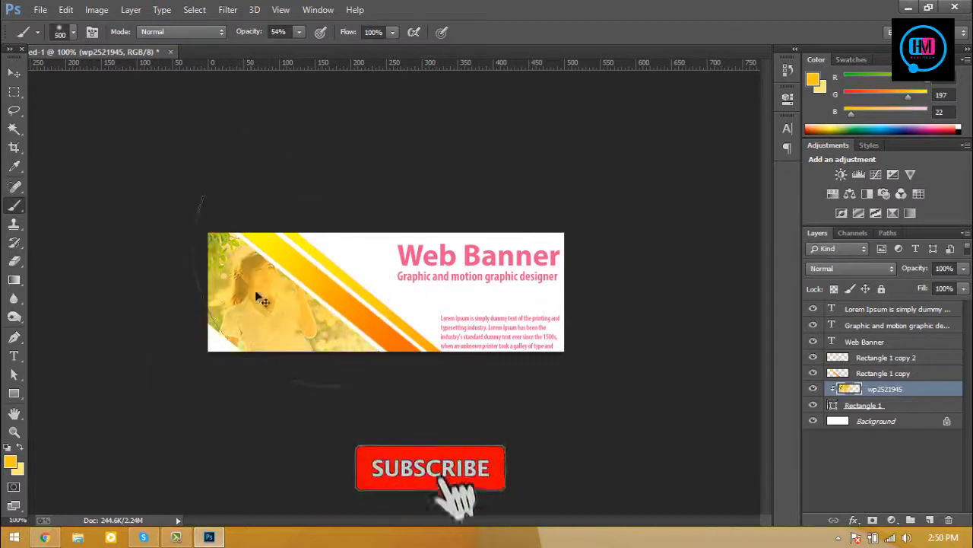
{"action": "key", "text": "ctrl+z"}
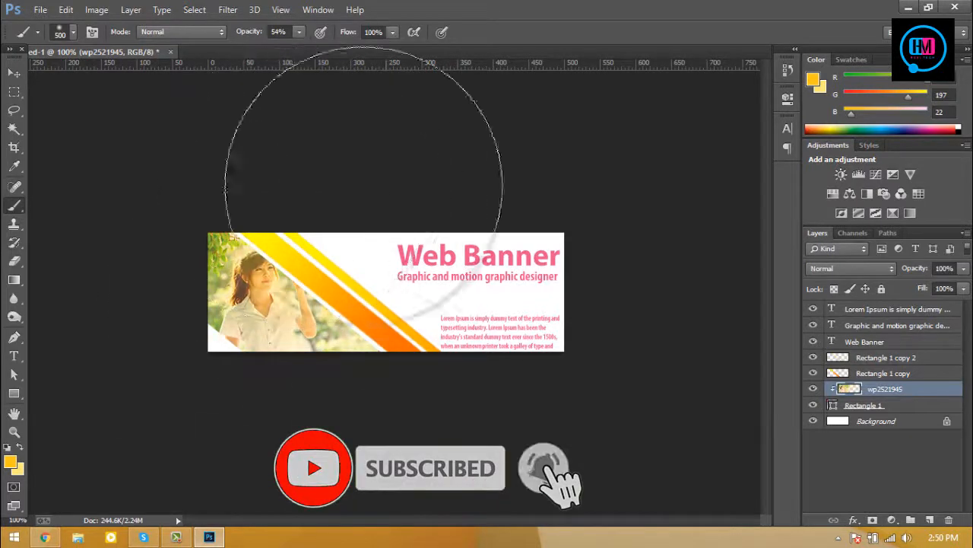
Step: On the Rectangle 1 copy layer, brush a faint orange-yellow tint over the white background at 18% opacity
{"action": "key", "text": "alt+bracketright"}
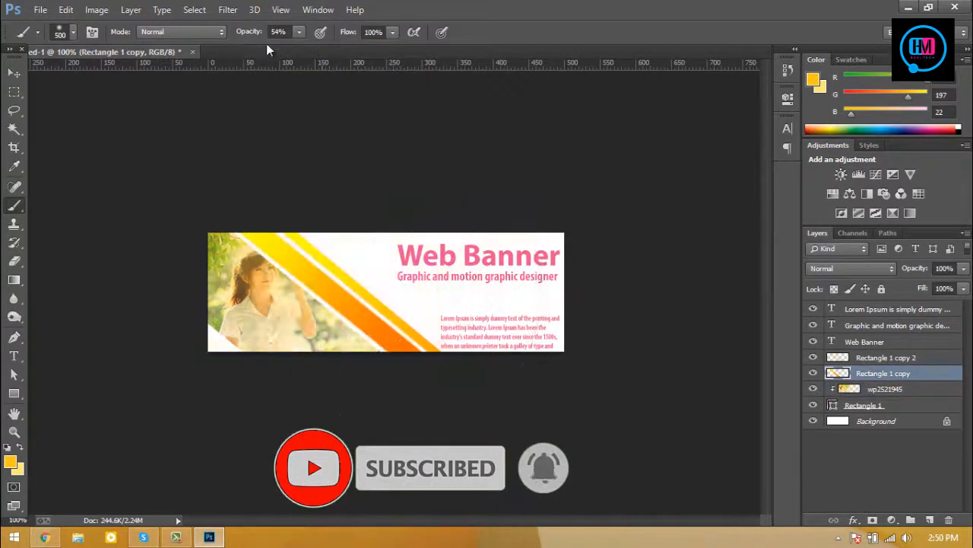
{"action": "left_click_drag", "start_coordinate": [302, 48], "coordinate": [269, 49]}
{"action": "left_click", "coordinate": [360, 201]}
{"action": "left_click", "coordinate": [601, 332]}
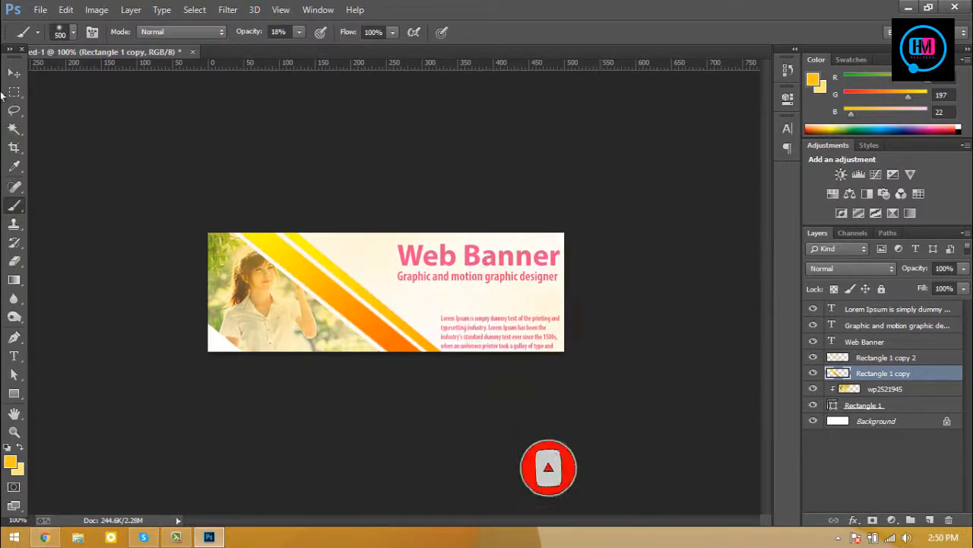
{"action": "left_click", "coordinate": [14, 73]}
{"action": "left_click", "coordinate": [254, 163]}
Step: Add a layer mask and a vector mask to the wp2521945 photo layer and set the foreground color to black
{"action": "left_click", "coordinate": [886, 389]}
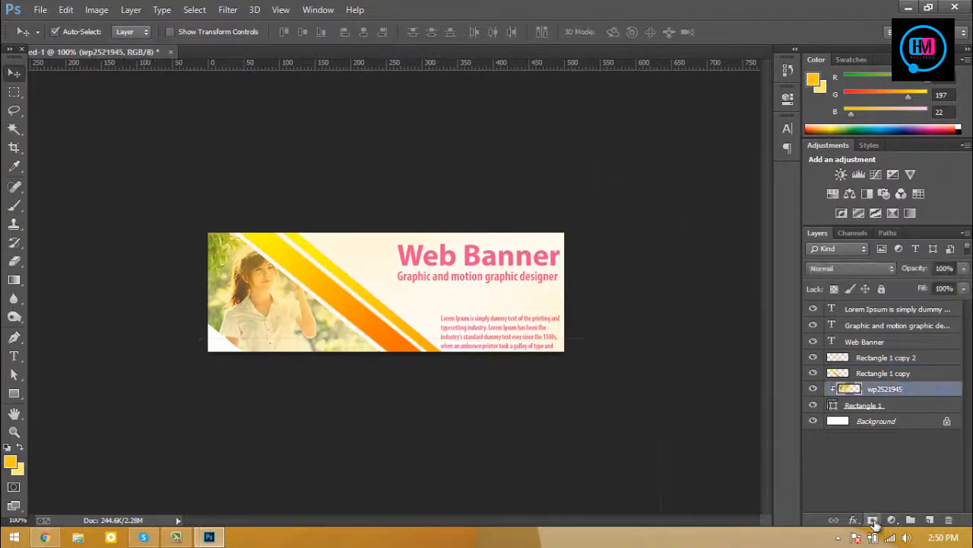
{"action": "left_click", "coordinate": [873, 520]}
{"action": "left_click", "coordinate": [919, 388]}
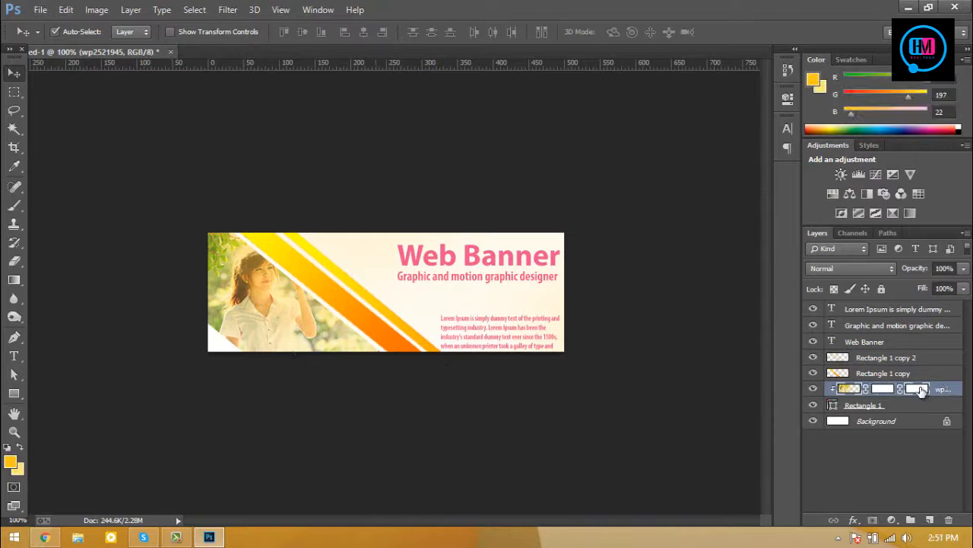
{"action": "left_click", "coordinate": [16, 468]}
{"action": "key", "text": "Return"}
Step: Try to remove the tint from the portrait with the Eraser at 68% opacity, and undo the attempt
{"action": "left_click", "coordinate": [15, 261]}
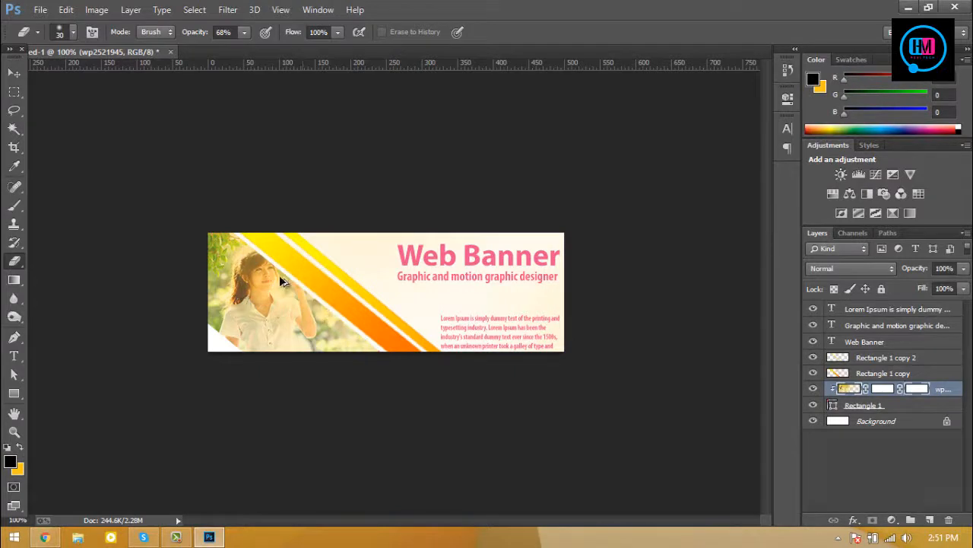
{"action": "key", "text": "Delete"}
{"action": "key", "text": "ctrl+z"}
Step: Switch to the Move tool and target the image thumbnail of the masked wp2521945 layer
{"action": "left_click", "coordinate": [864, 406]}
{"action": "key", "text": "v"}
{"action": "left_click", "coordinate": [848, 389]}
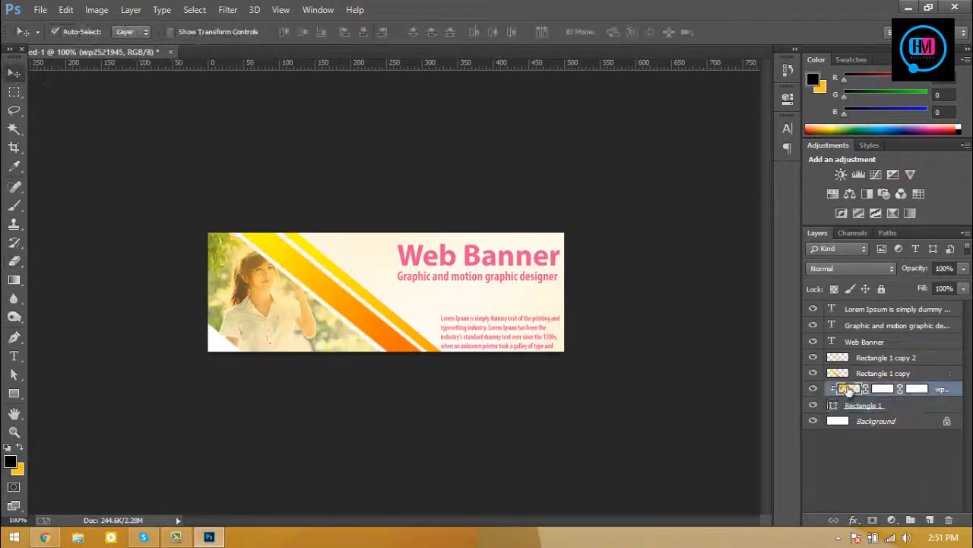